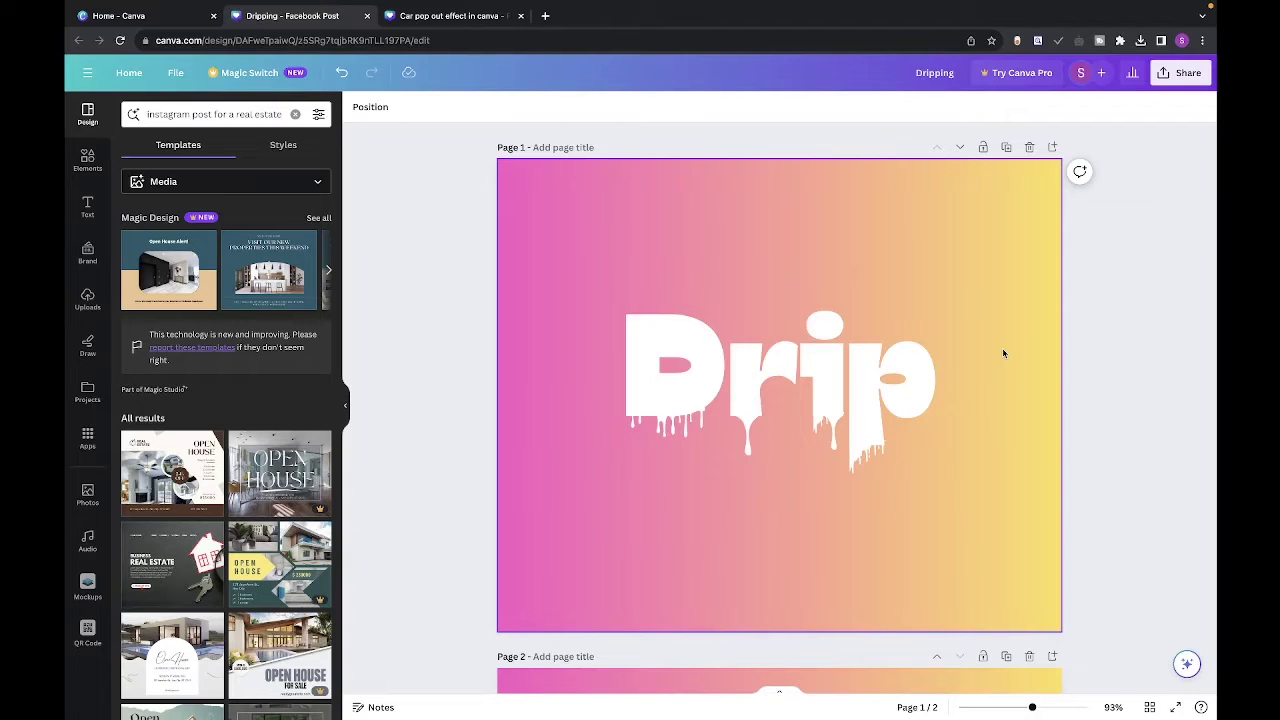
- Add a heading reading "Drip" to page 2
{"action": "scroll", "coordinate": [1003, 353], "scroll_direction": "down", "scroll_amount": 5}
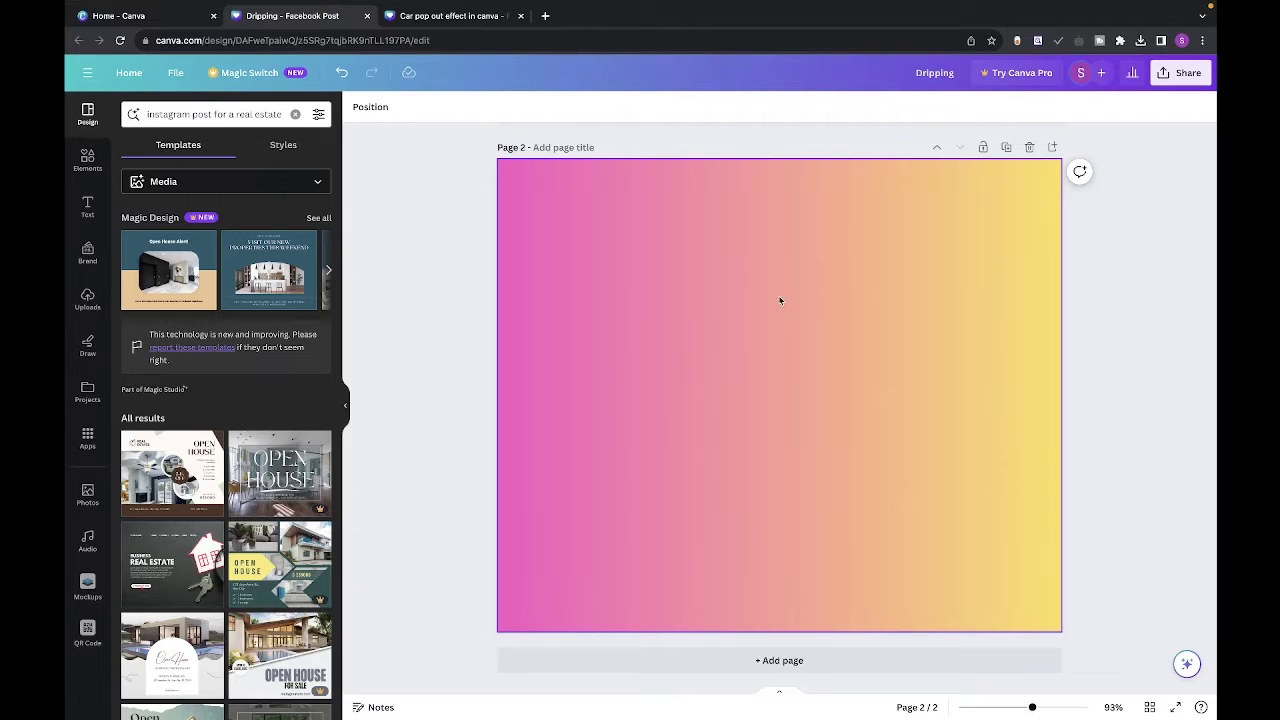
{"action": "left_click", "coordinate": [88, 205]}
{"action": "left_click", "coordinate": [193, 270]}
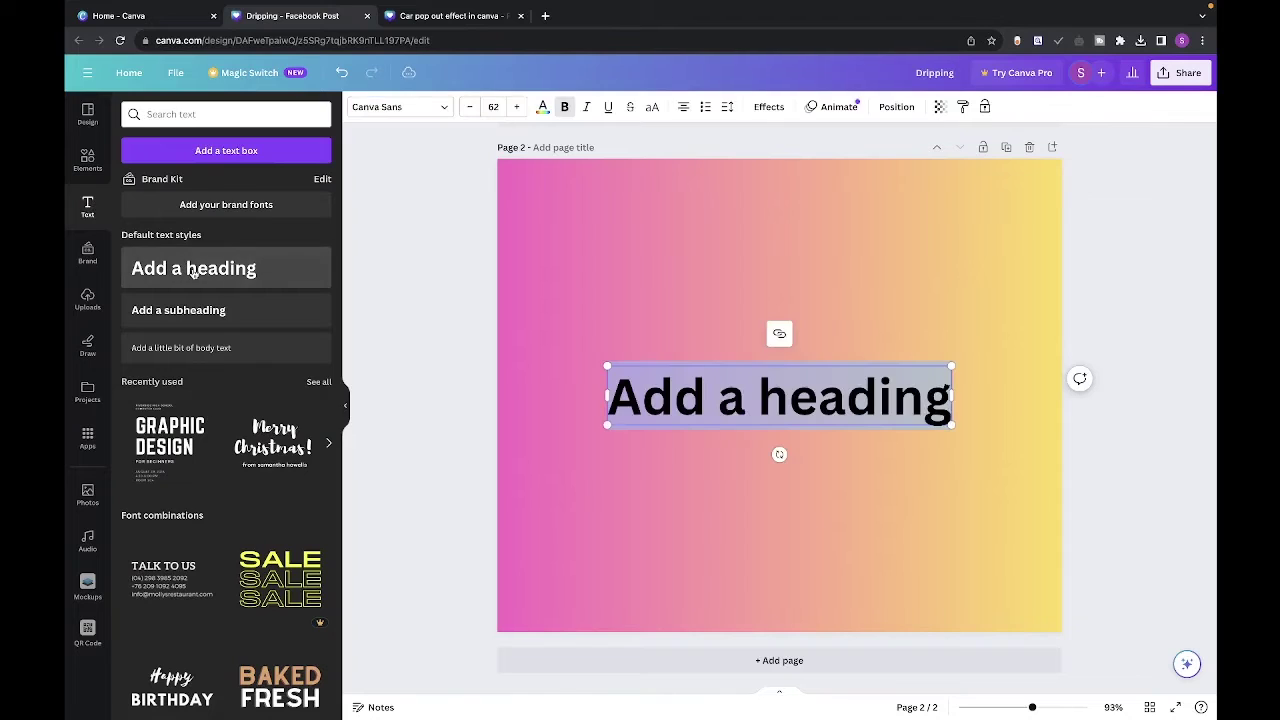
{"action": "type", "text": "Dt"}
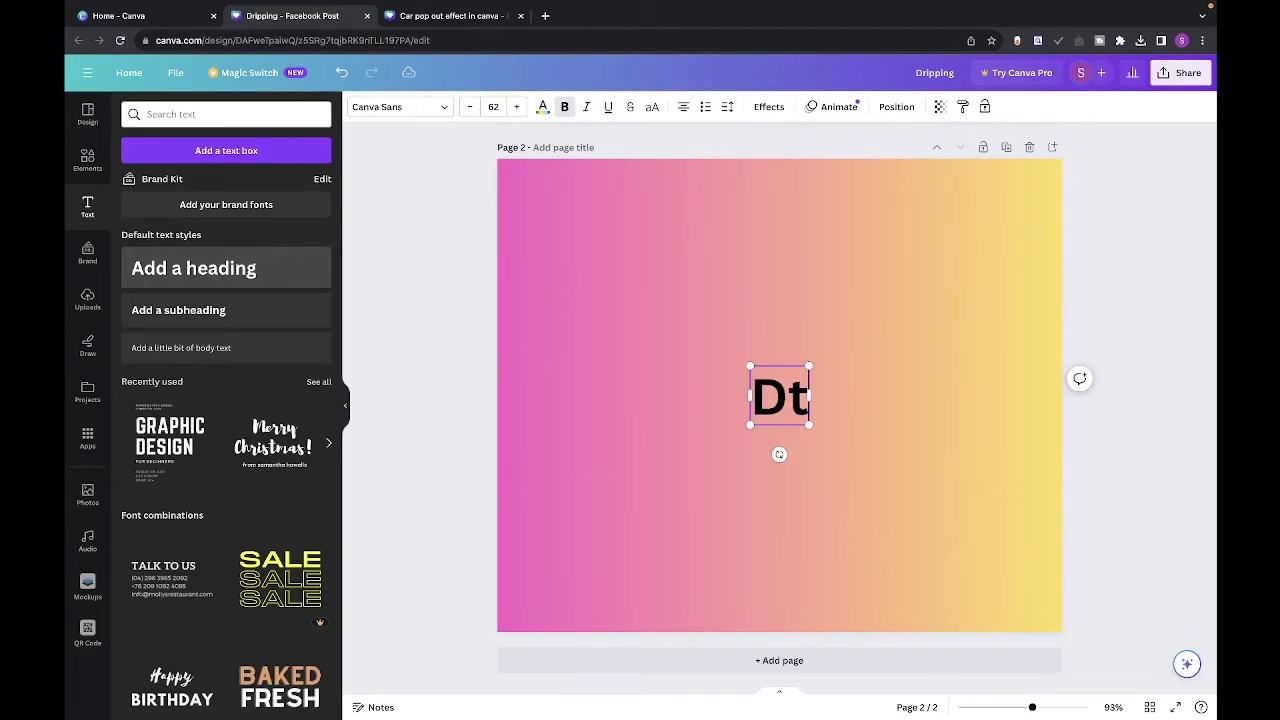
{"action": "key", "text": "BackSpace"}
{"action": "type", "text": "rip"}
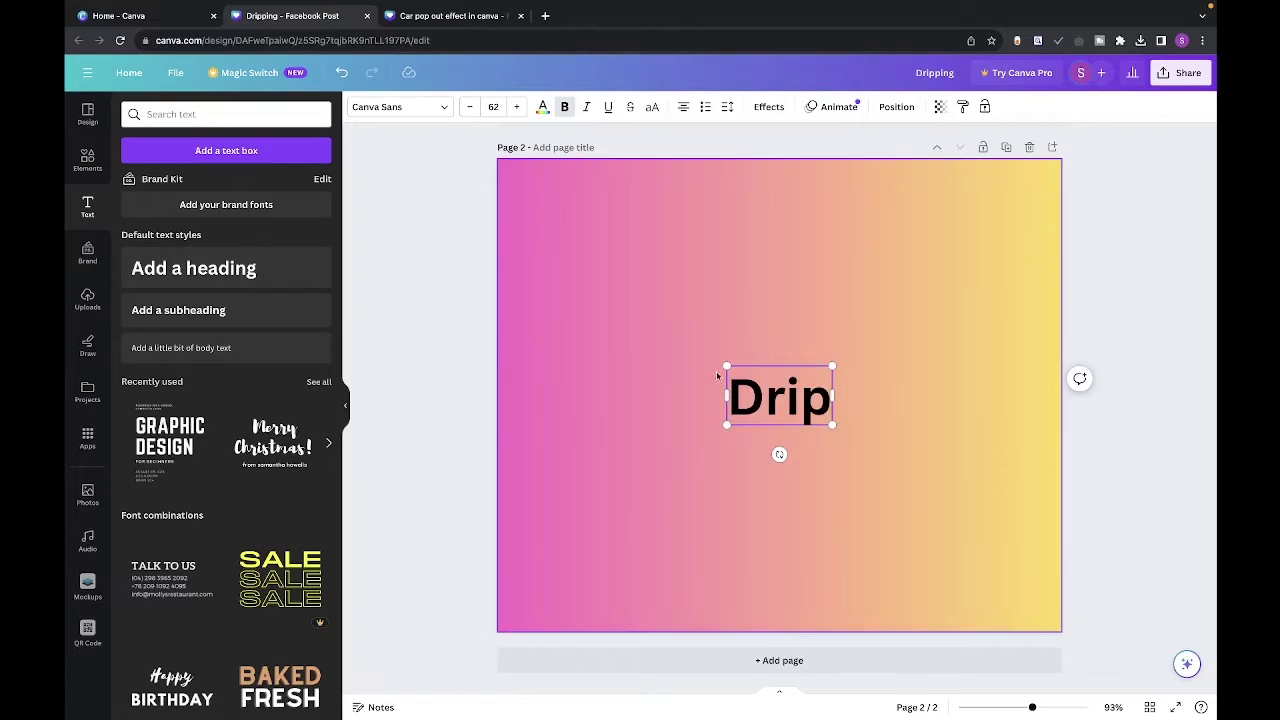
- Enlarge the "Drip" heading to about size 179 and centre it on the page
{"action": "left_click", "coordinate": [725, 365]}
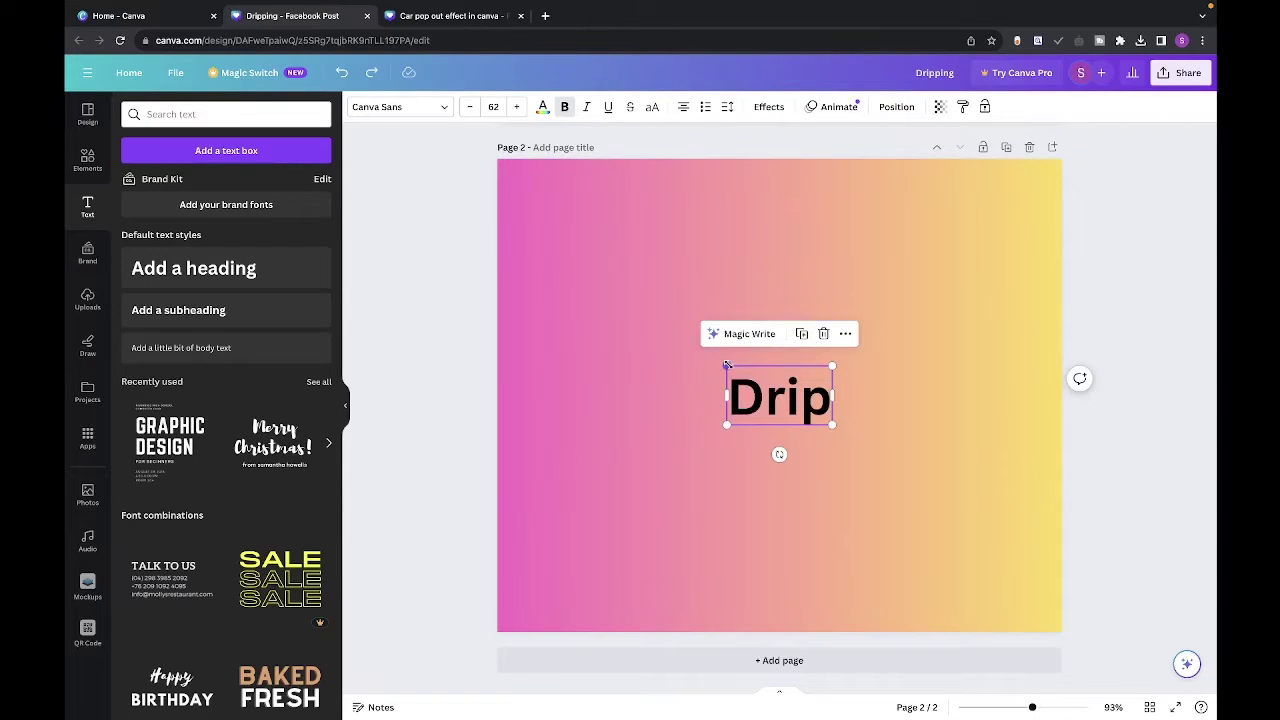
{"action": "left_click_drag", "start_coordinate": [727, 365], "coordinate": [530, 254]}
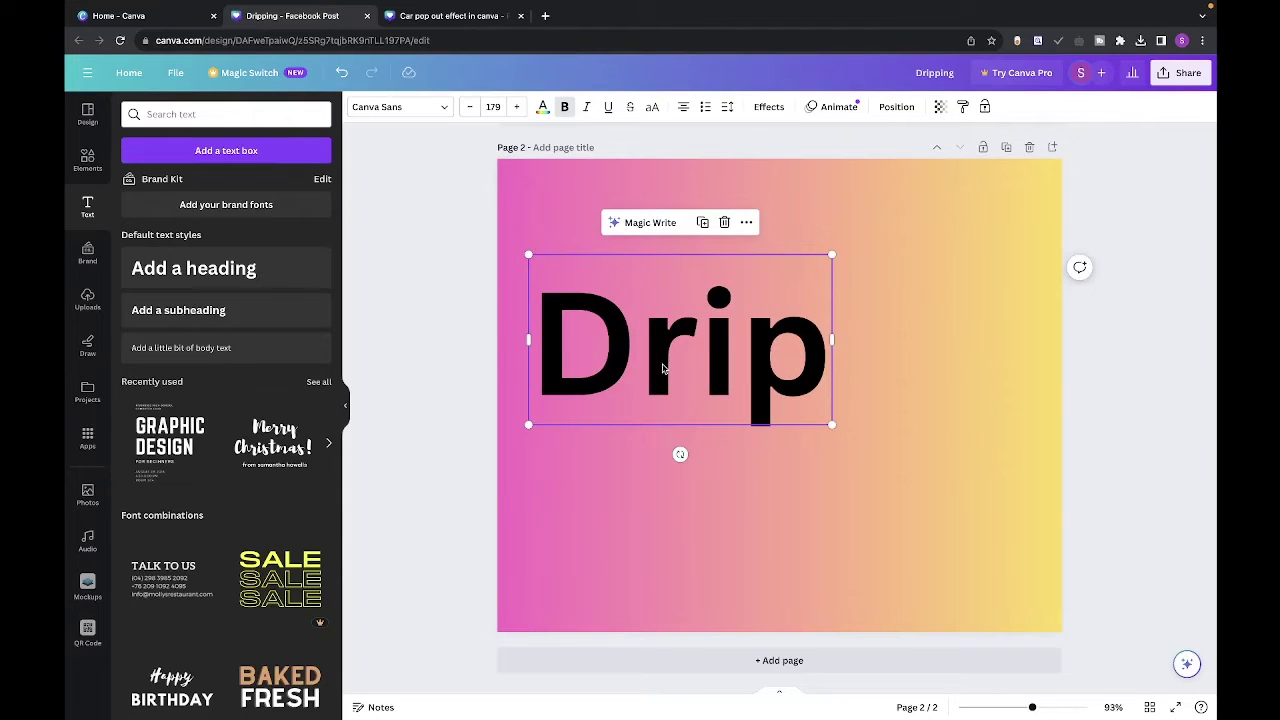
{"action": "left_click_drag", "start_coordinate": [662, 369], "coordinate": [762, 403]}
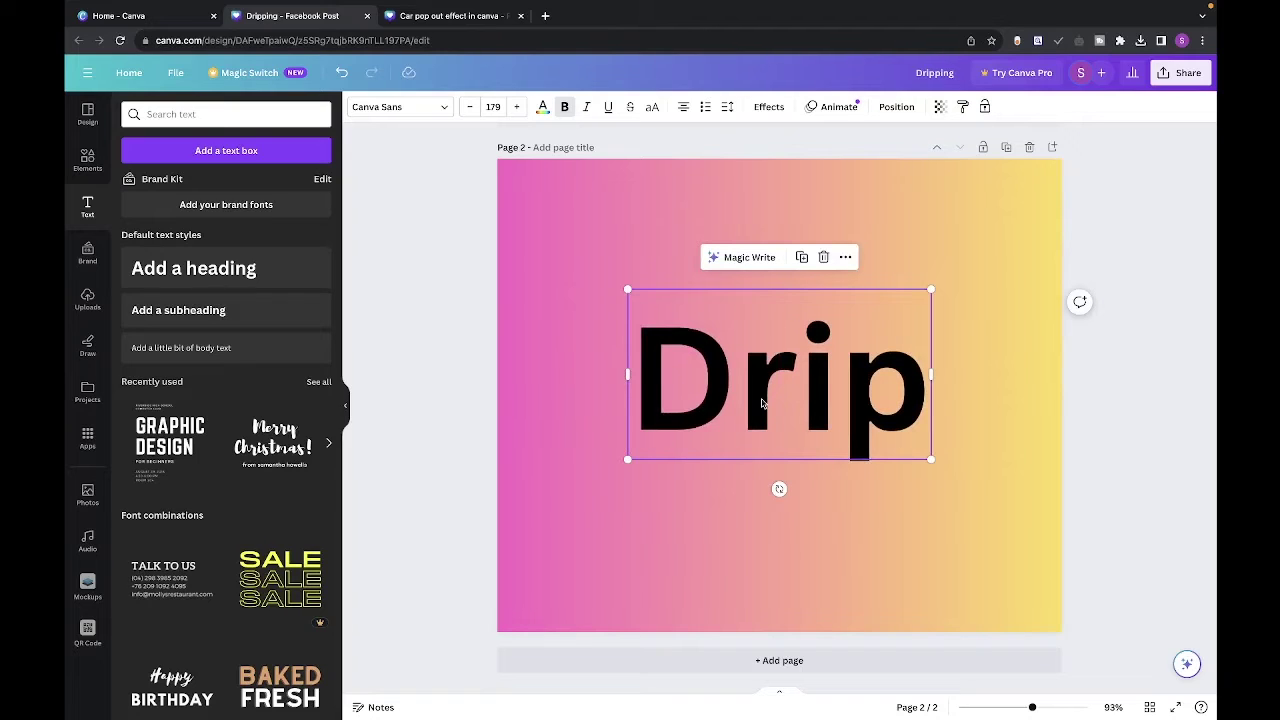
- Set the font of the "Drip" text to Gulfs Display
{"action": "left_click", "coordinate": [407, 110]}
{"action": "left_click", "coordinate": [214, 150]}
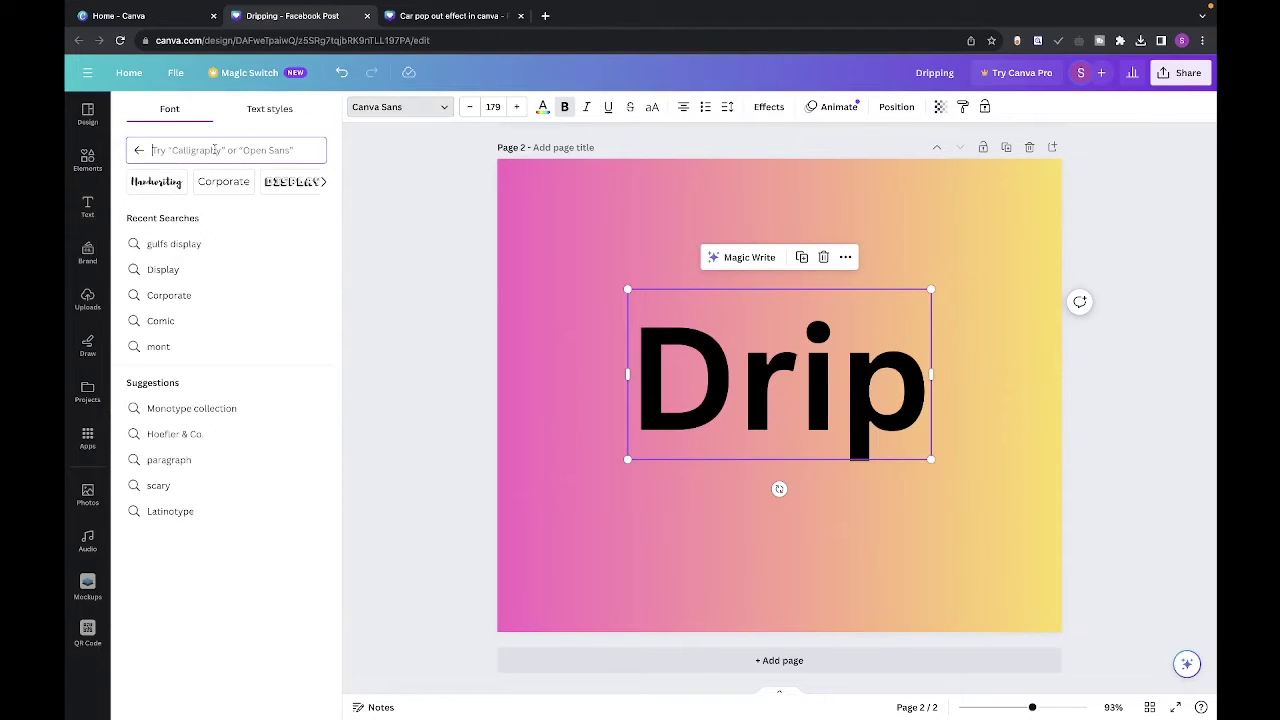
{"action": "type", "text": "gulfs"}
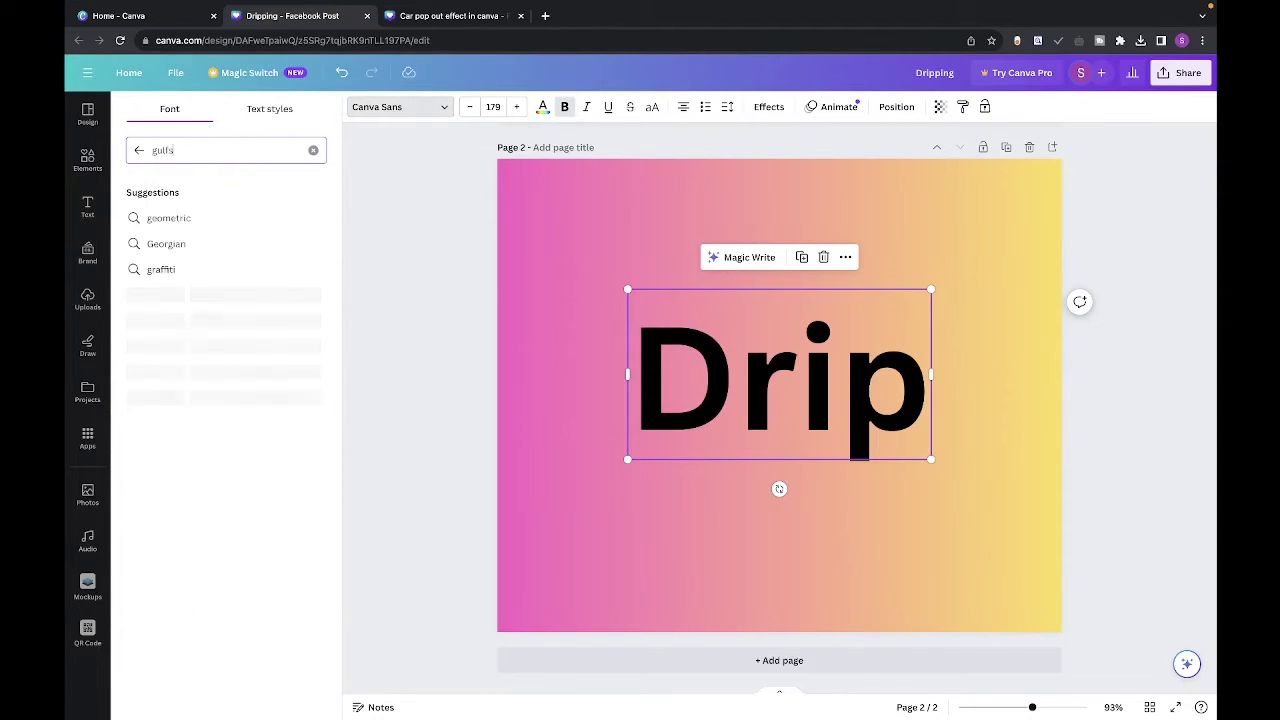
{"action": "type", "text": " display"}
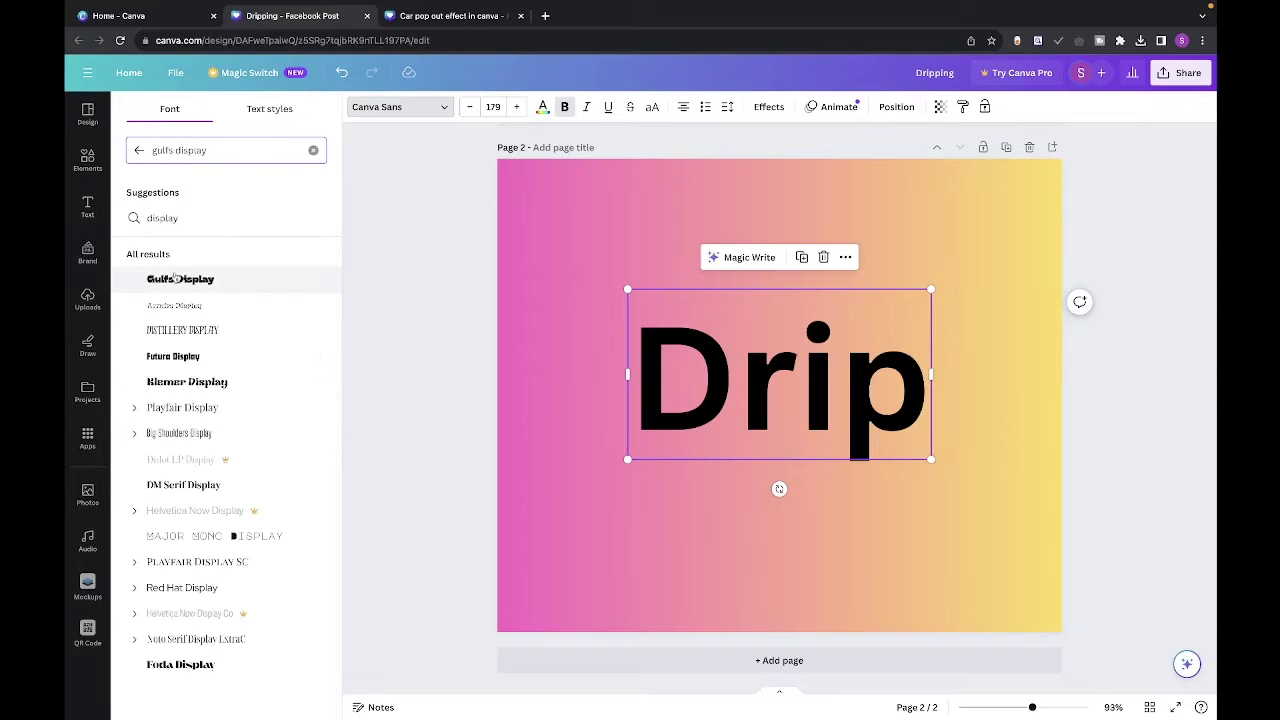
{"action": "left_click", "coordinate": [177, 280]}
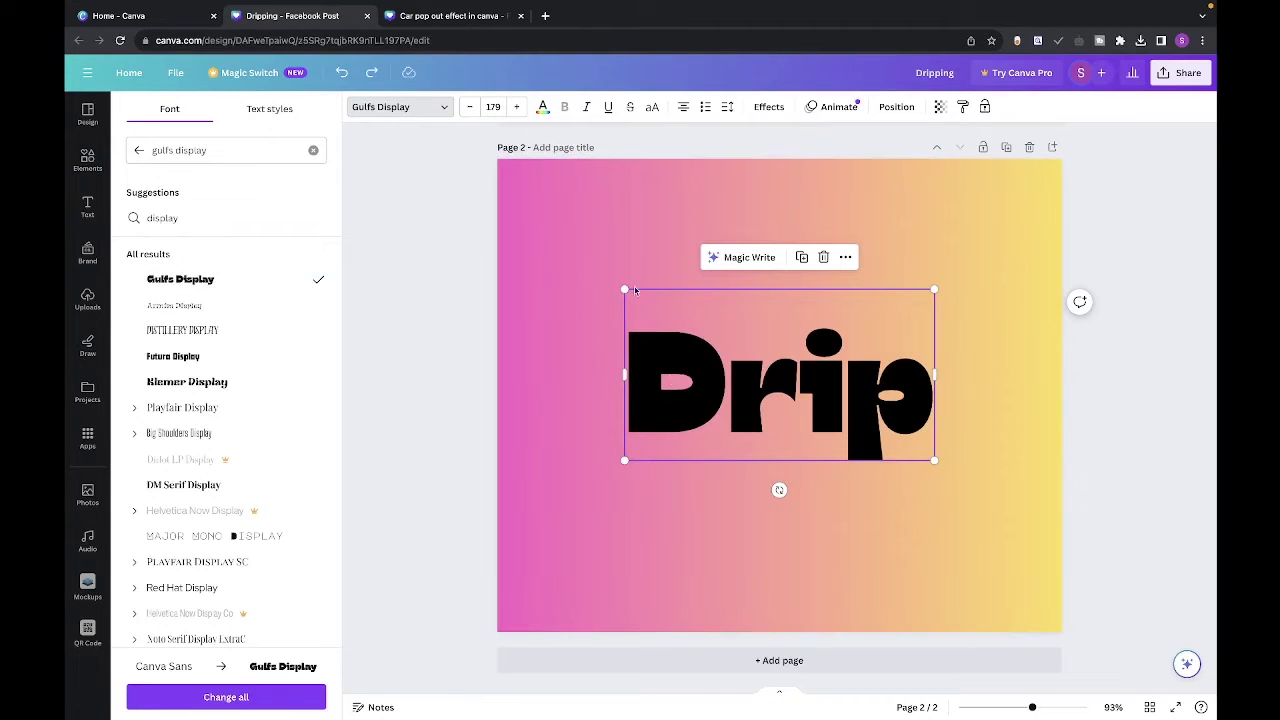
- Enlarge the "Drip" text to about size 213, centred on the page, and colour it white (#ffffff)
{"action": "left_click_drag", "start_coordinate": [624, 290], "coordinate": [565, 256]}
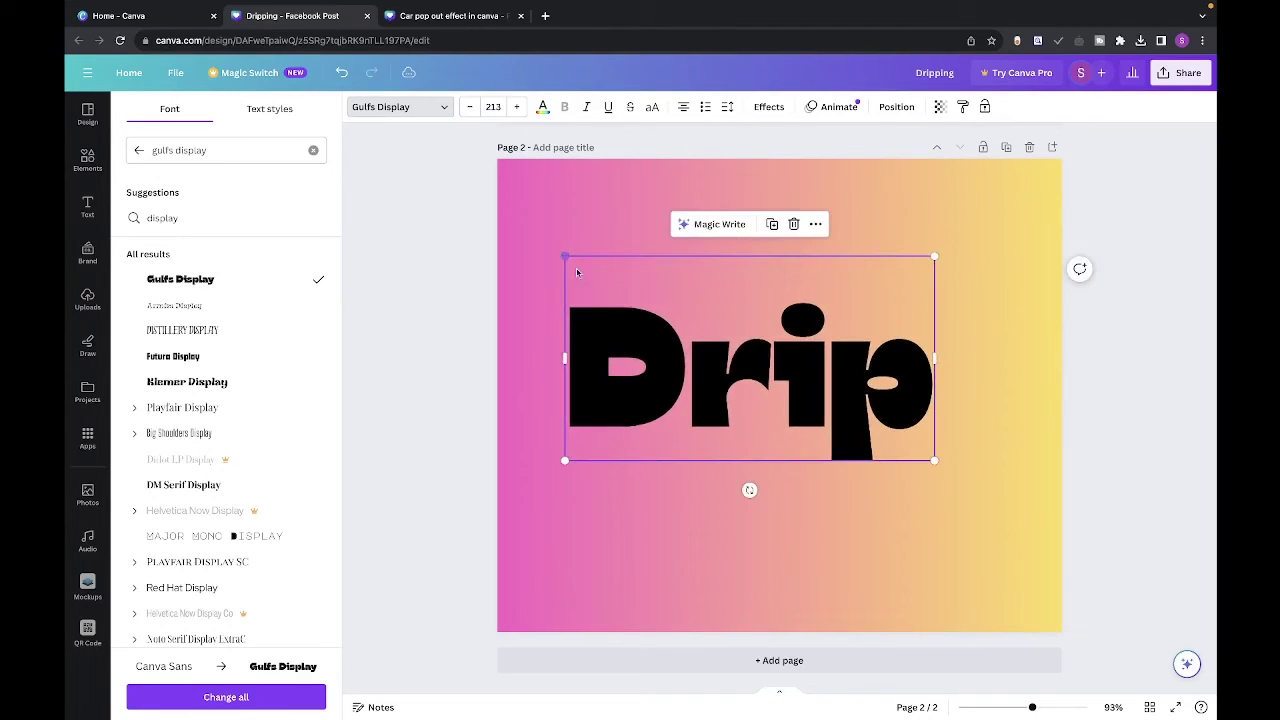
{"action": "left_click_drag", "start_coordinate": [636, 339], "coordinate": [661, 361]}
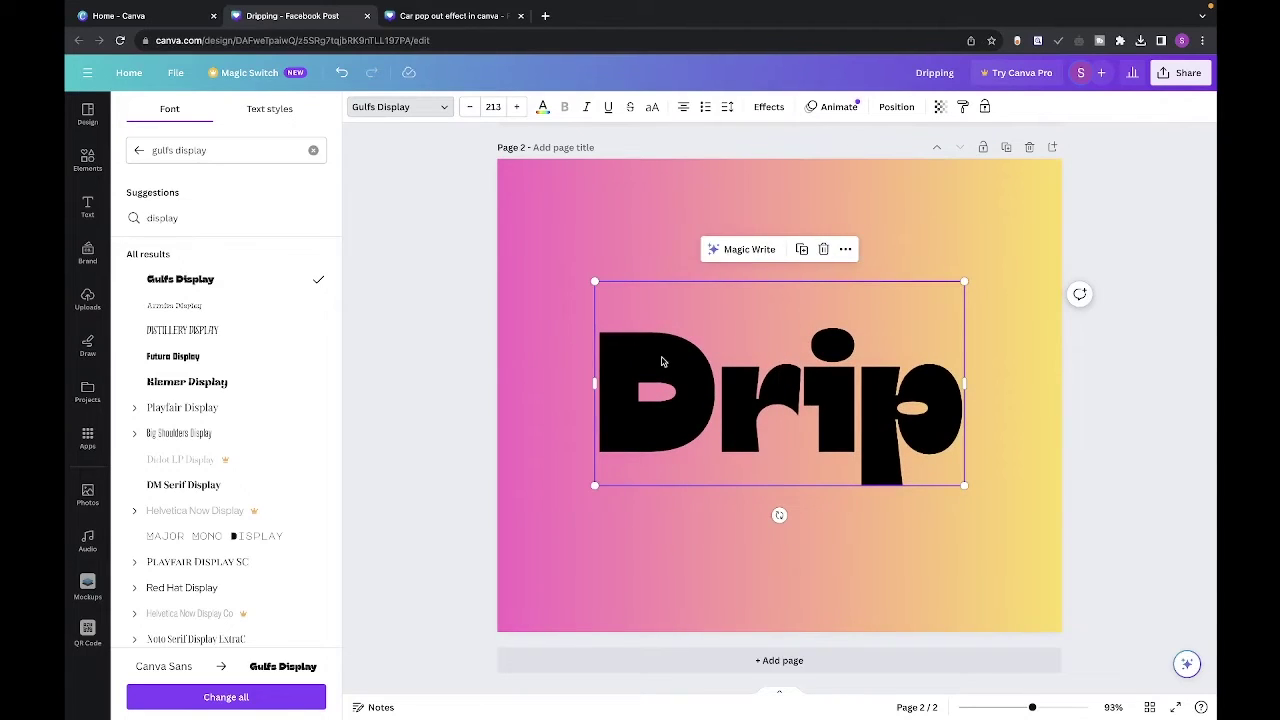
{"action": "left_click", "coordinate": [542, 107]}
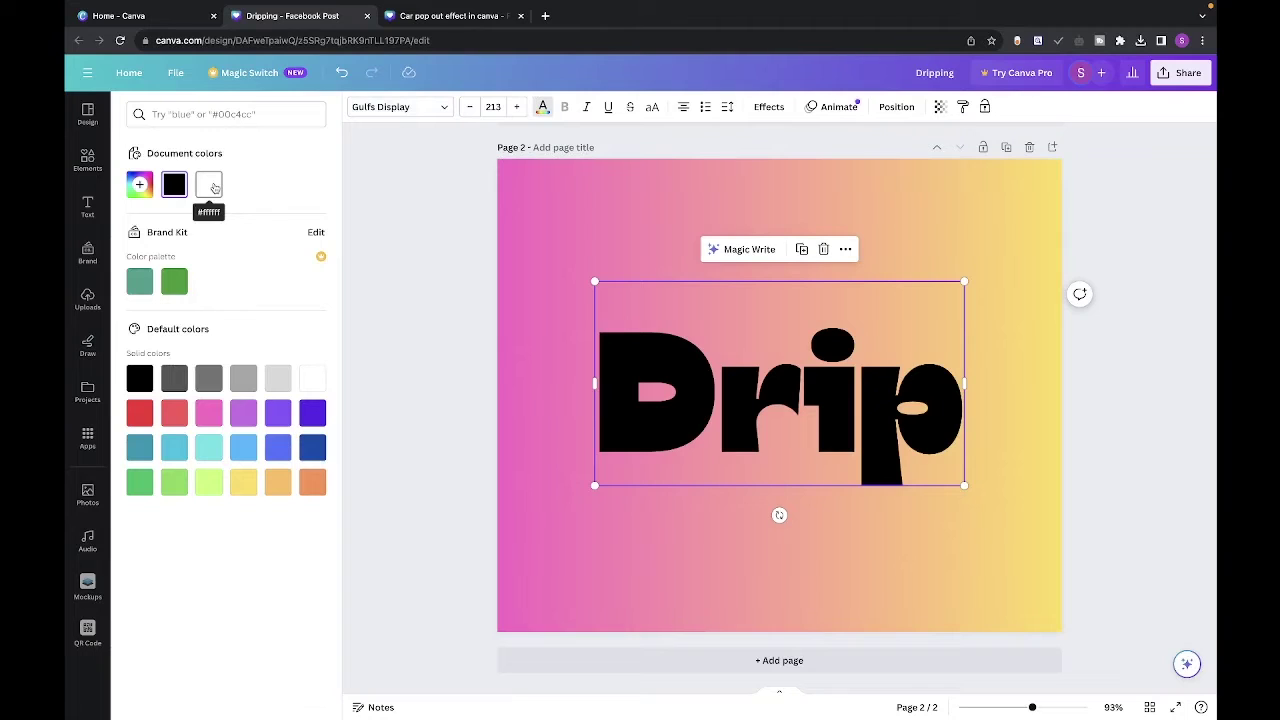
{"action": "left_click", "coordinate": [211, 186]}
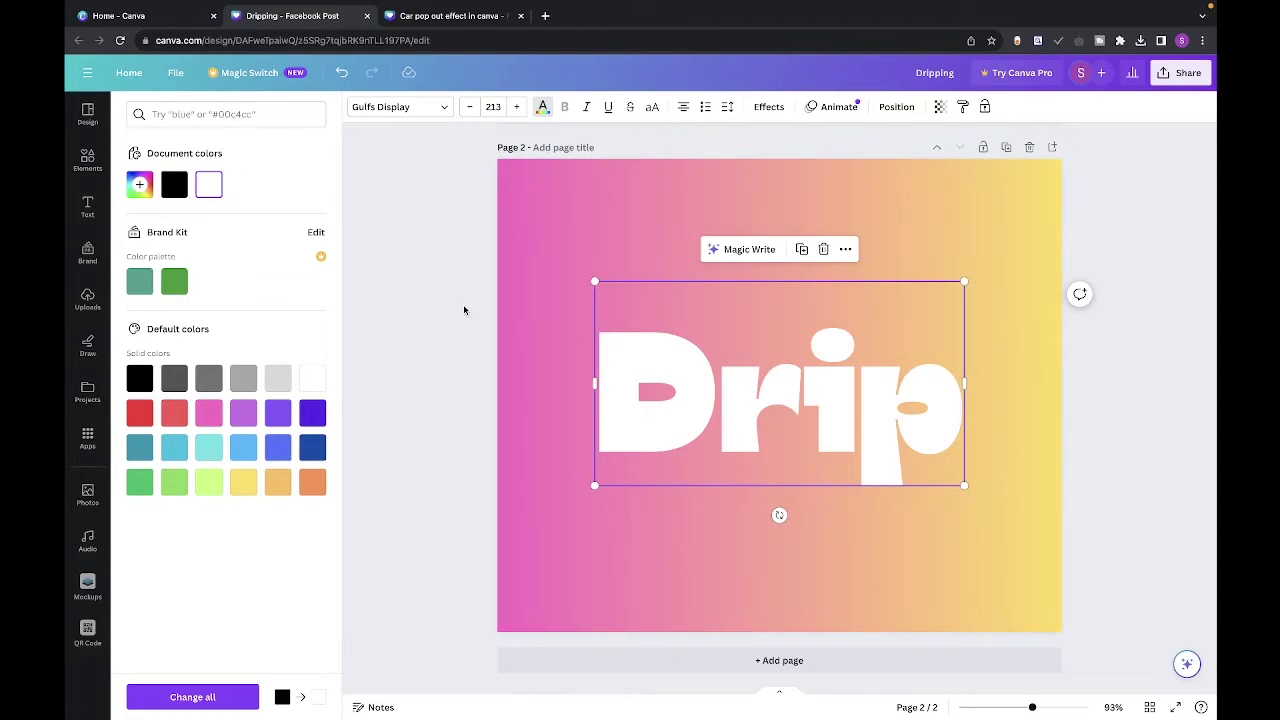
{"action": "key", "text": "Escape"}
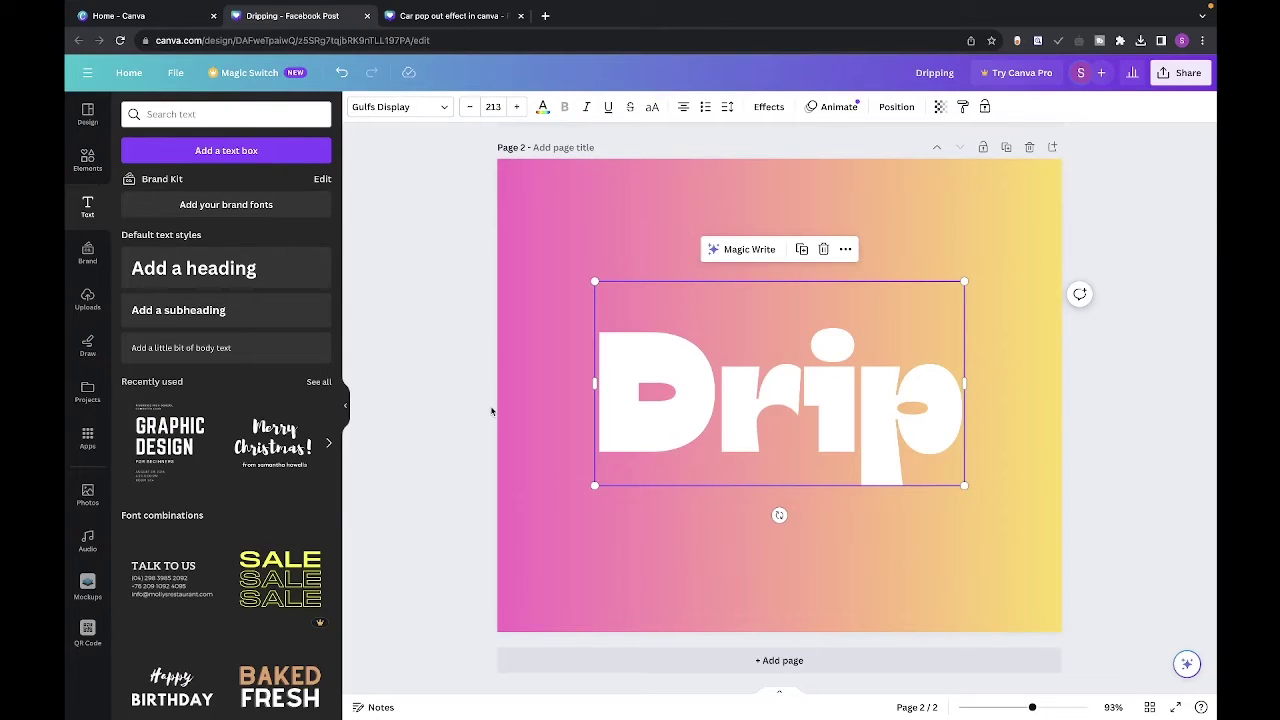
- Search the elements for "drip" and insert the wide black graphic with a row of thin drips
{"action": "left_click", "coordinate": [82, 158]}
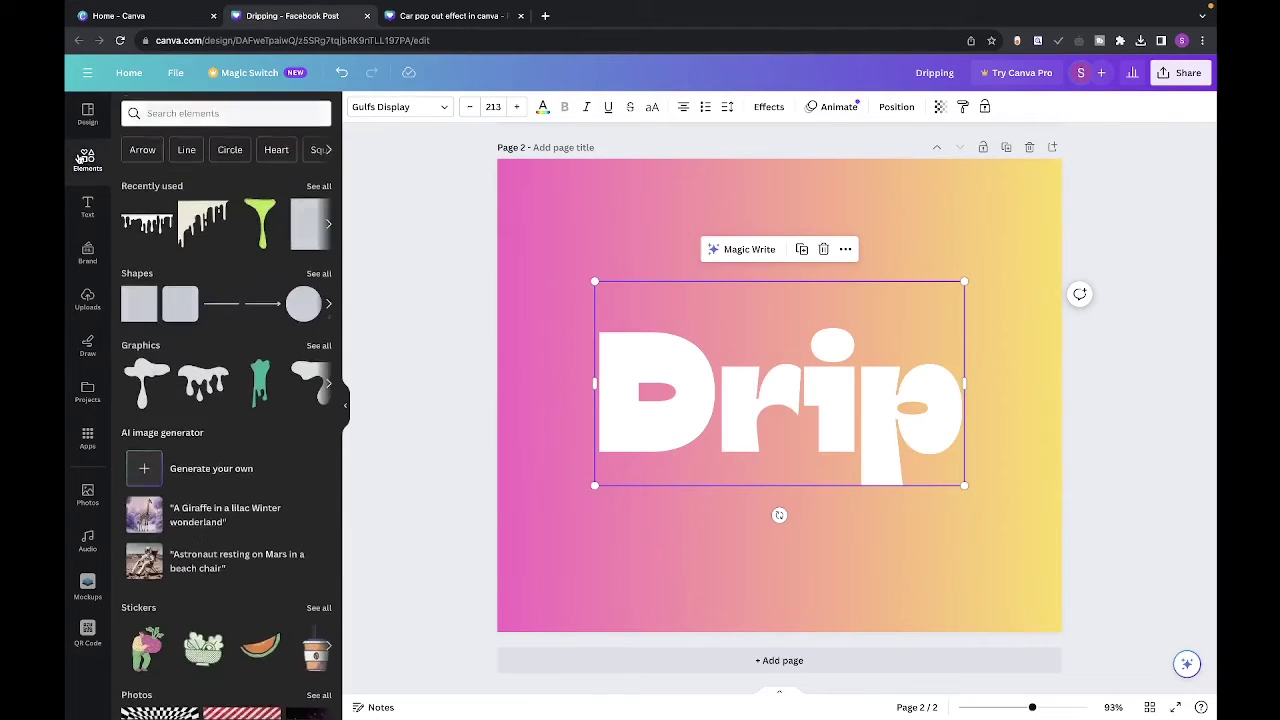
{"action": "left_click", "coordinate": [215, 114]}
{"action": "type", "text": "dr"}
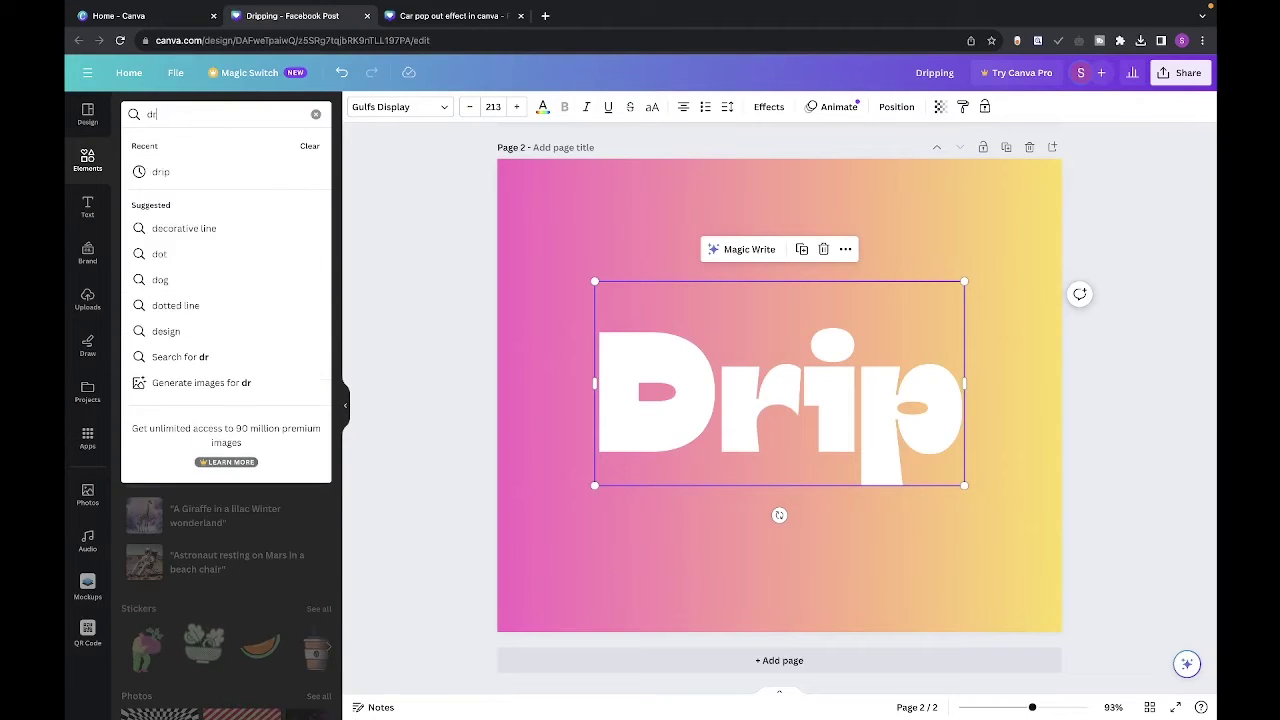
{"action": "type", "text": "ip"}
{"action": "key", "text": "Return"}
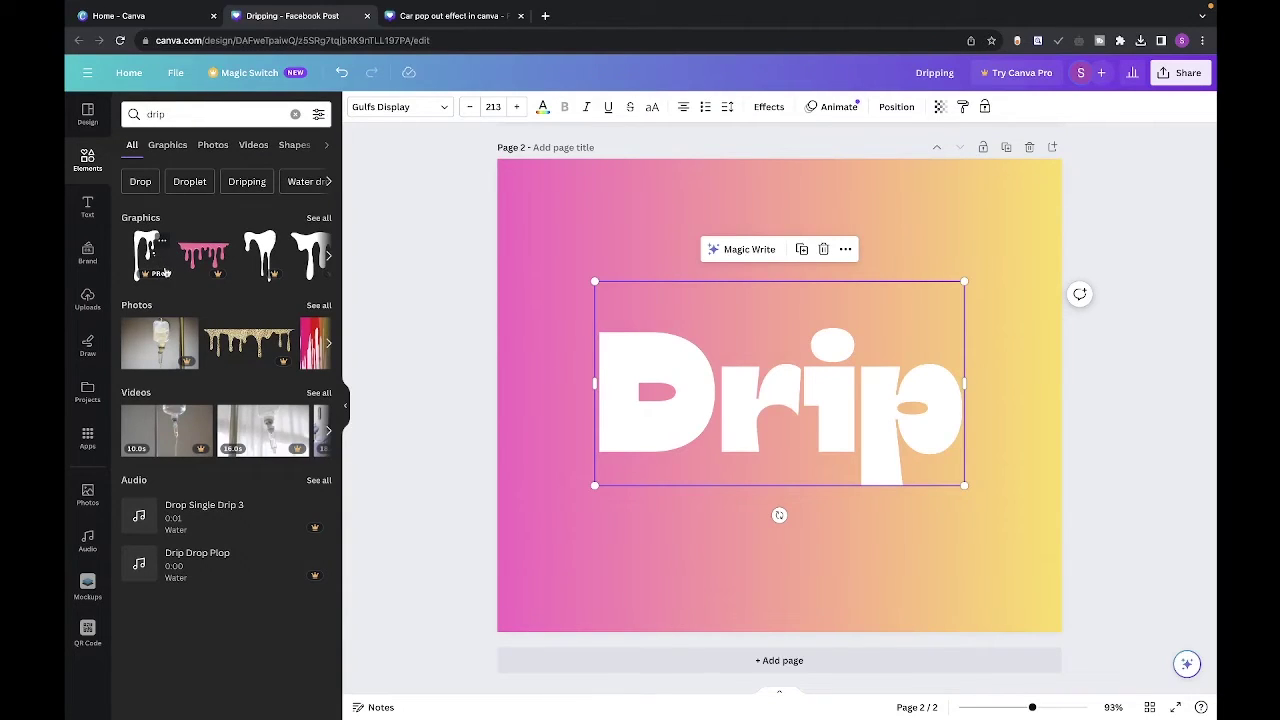
{"action": "scroll", "coordinate": [237, 279], "scroll_direction": "right", "scroll_amount": 5}
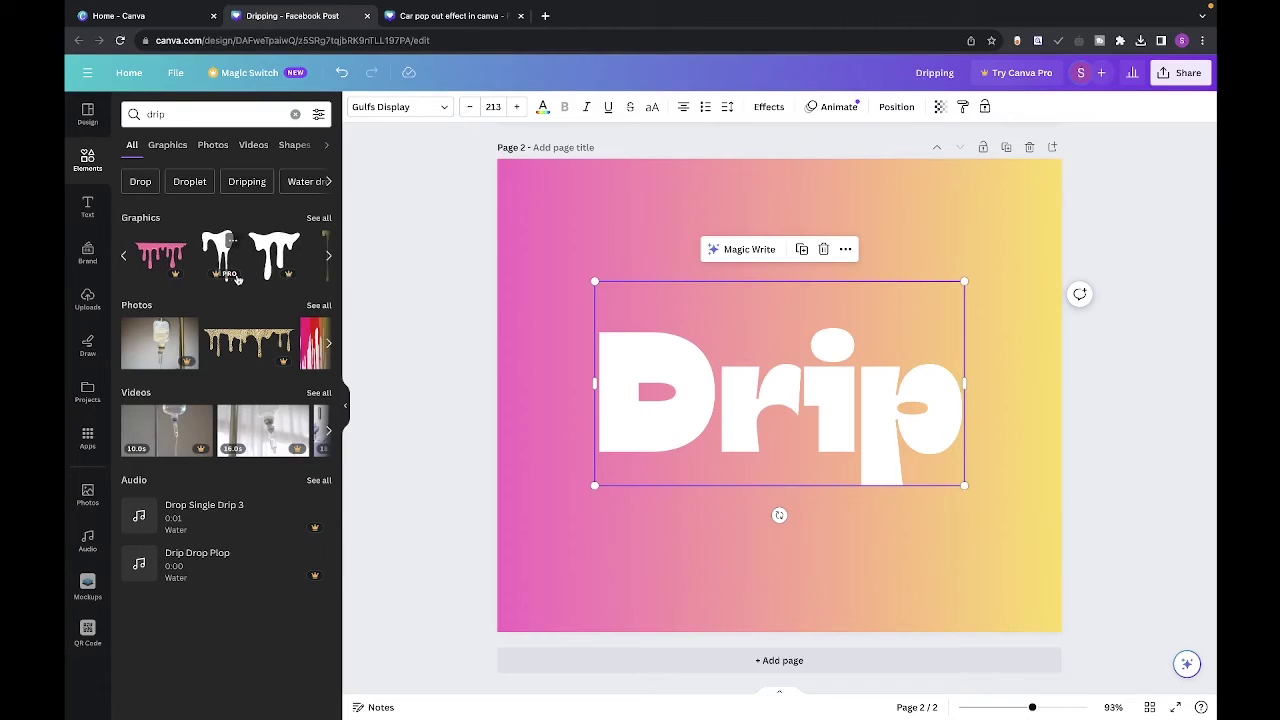
{"action": "scroll", "coordinate": [237, 279], "scroll_direction": "right", "scroll_amount": 2}
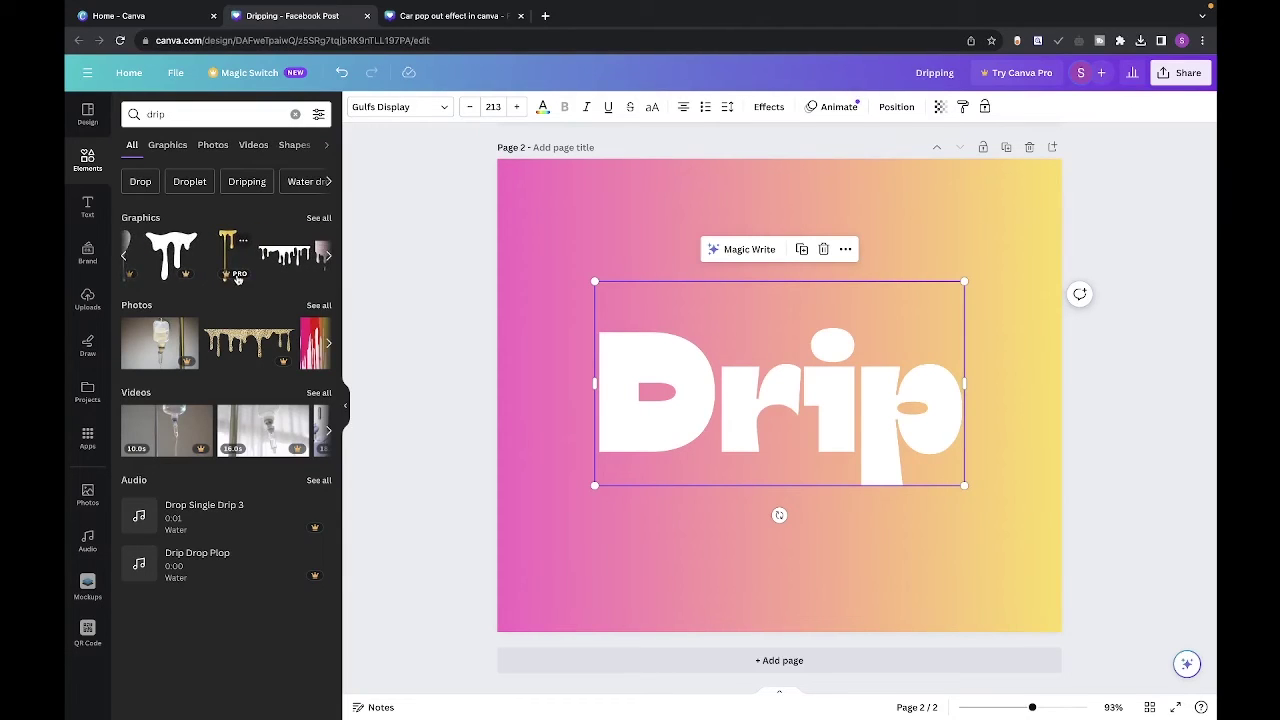
{"action": "scroll", "coordinate": [278, 270], "scroll_direction": "right", "scroll_amount": 2}
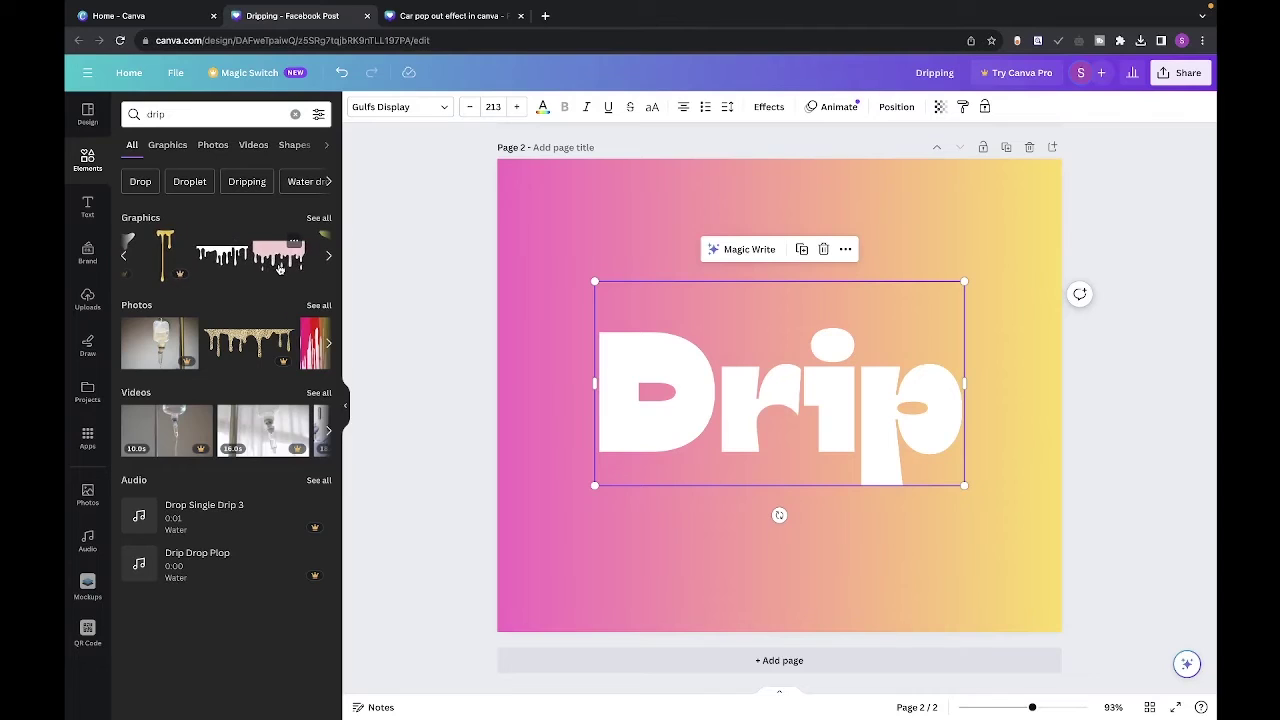
{"action": "scroll", "coordinate": [224, 258], "scroll_direction": "right", "scroll_amount": 1}
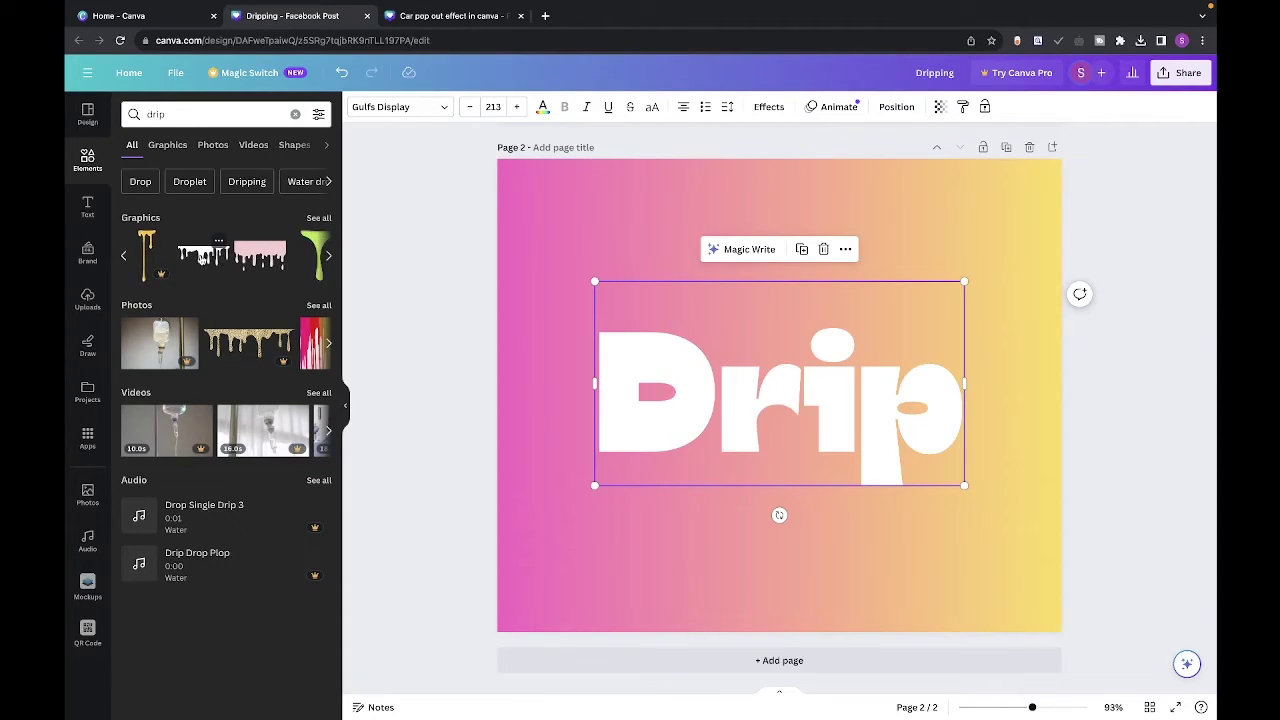
{"action": "left_click", "coordinate": [202, 257]}
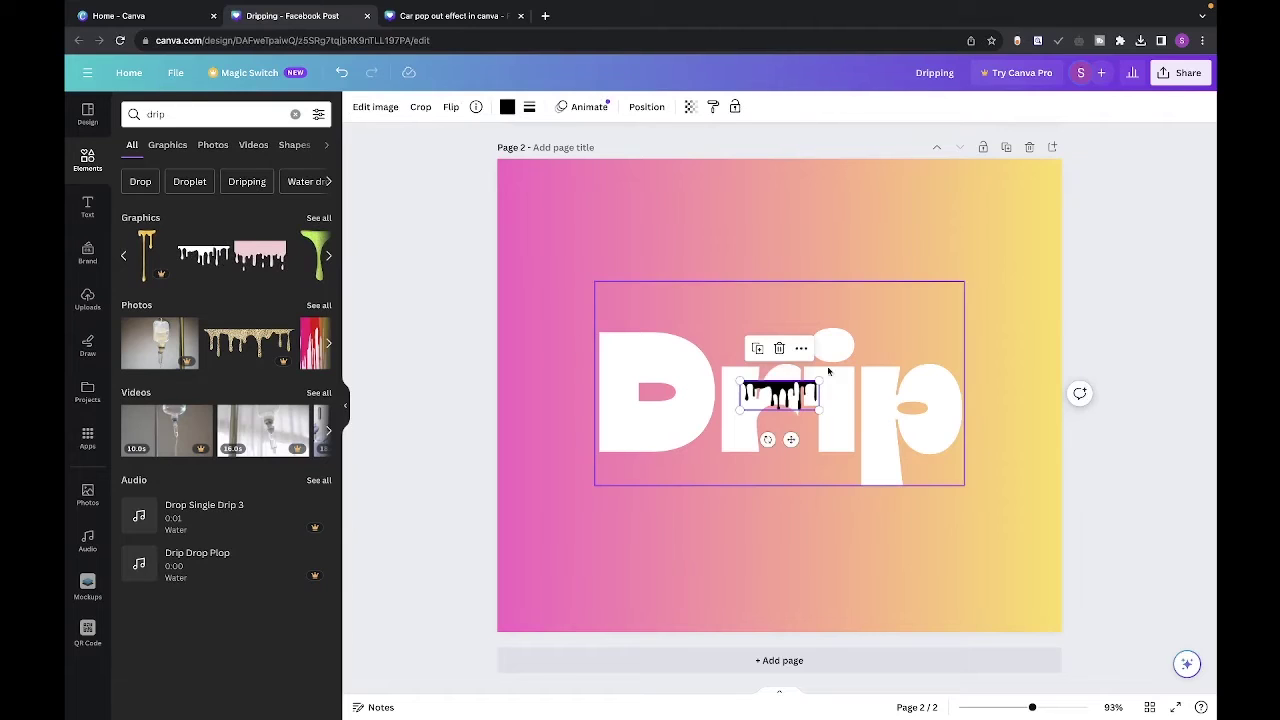
- Fit the drip graphic along the bottom edge of the letter D and colour it white
{"action": "left_click_drag", "start_coordinate": [792, 439], "coordinate": [691, 474]}
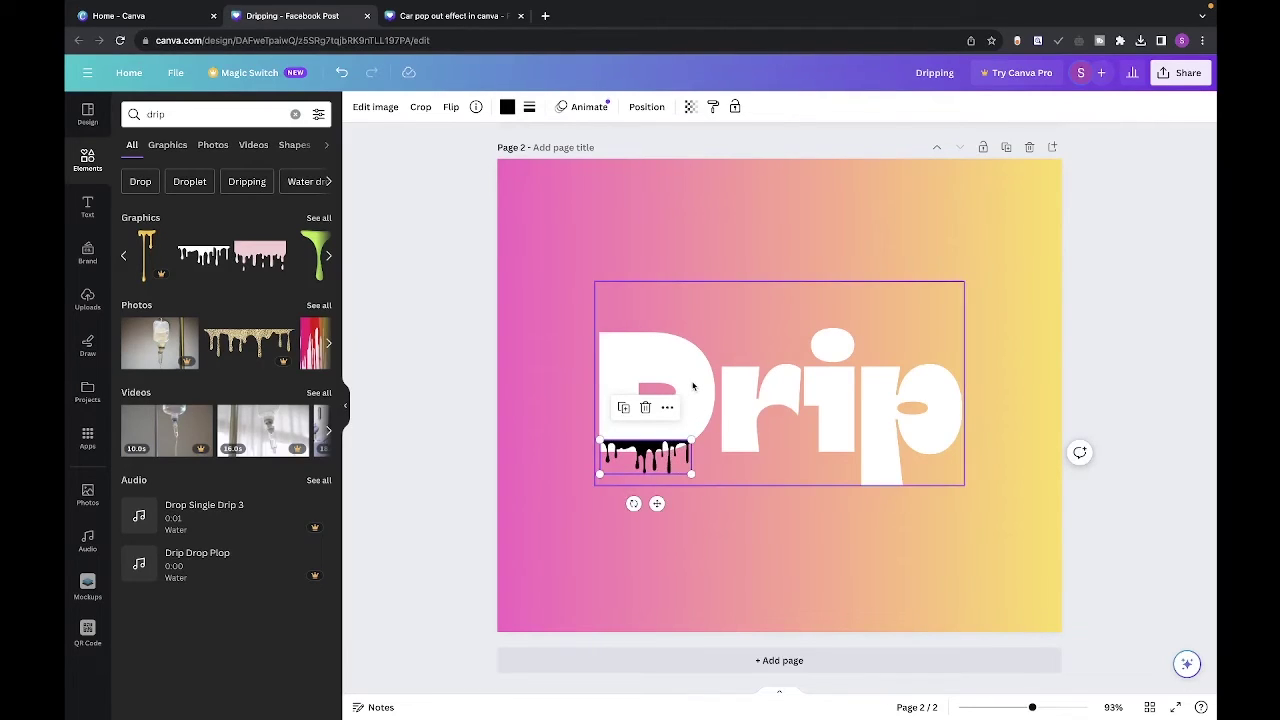
{"action": "left_click", "coordinate": [506, 107]}
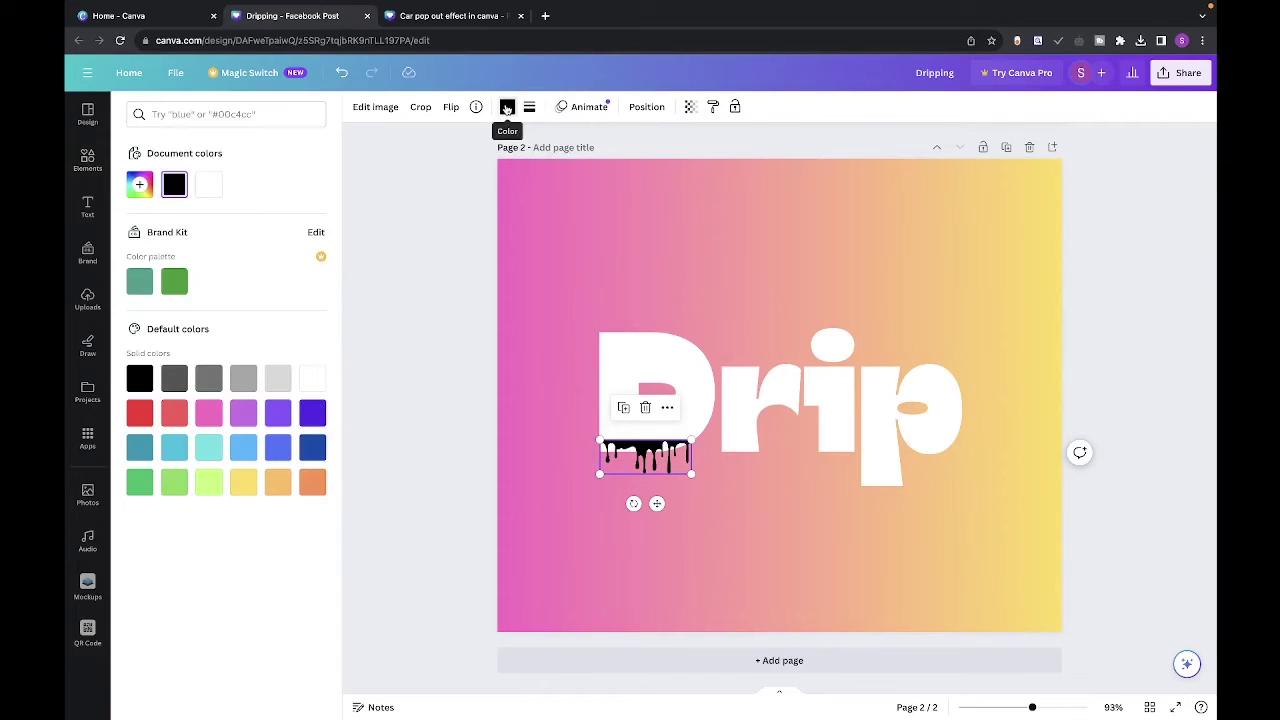
{"action": "left_click", "coordinate": [207, 185]}
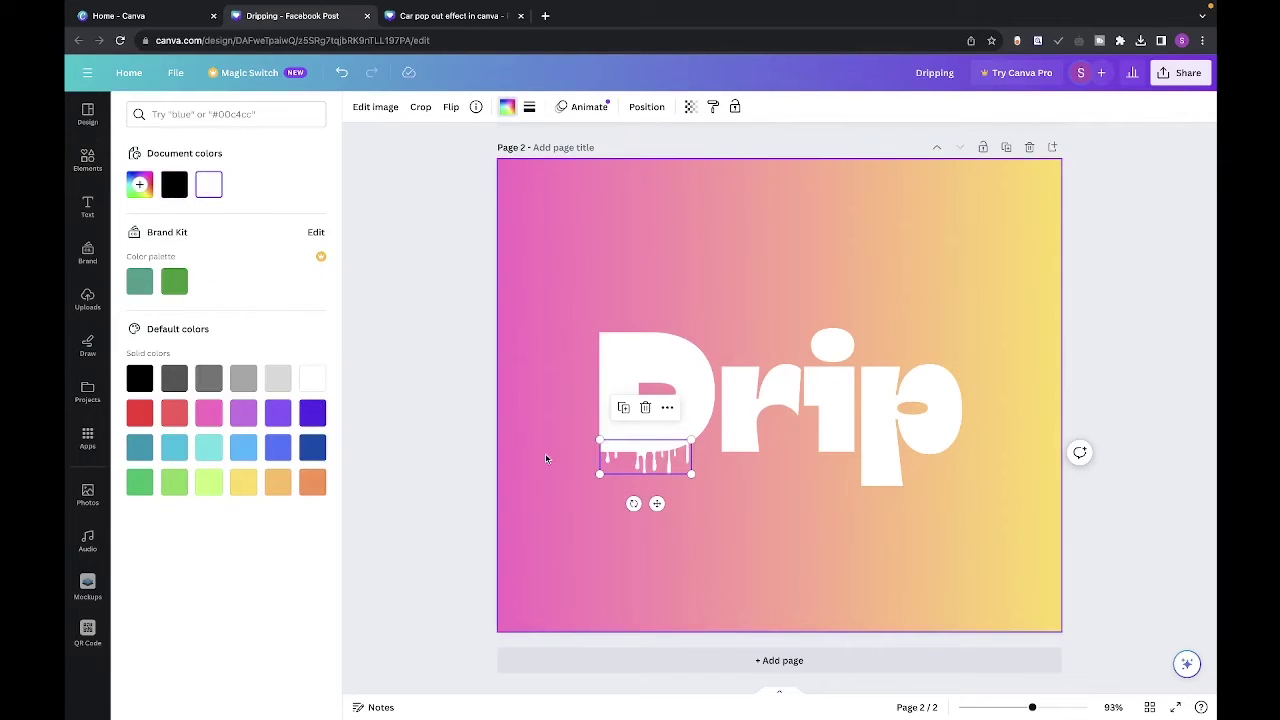
{"action": "left_click", "coordinate": [724, 576]}
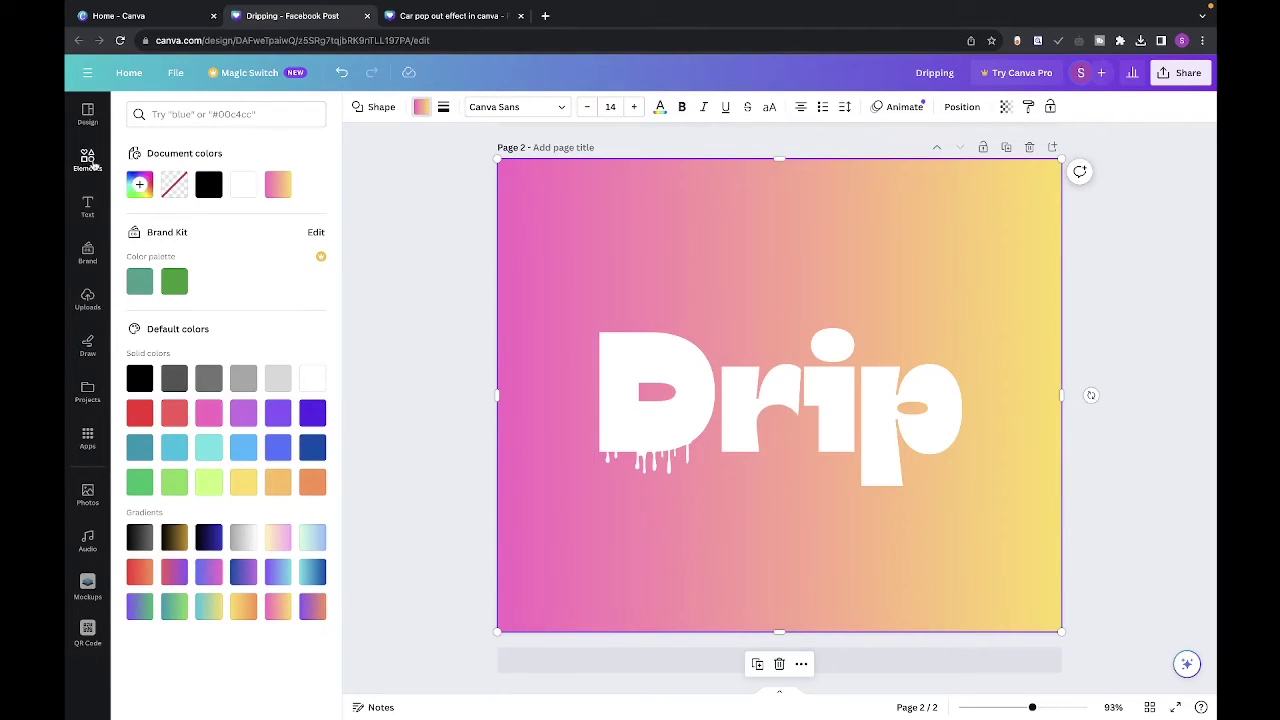
- Insert the single green drip graphic and fit it under the stem of the letter r
{"action": "left_click", "coordinate": [87, 158]}
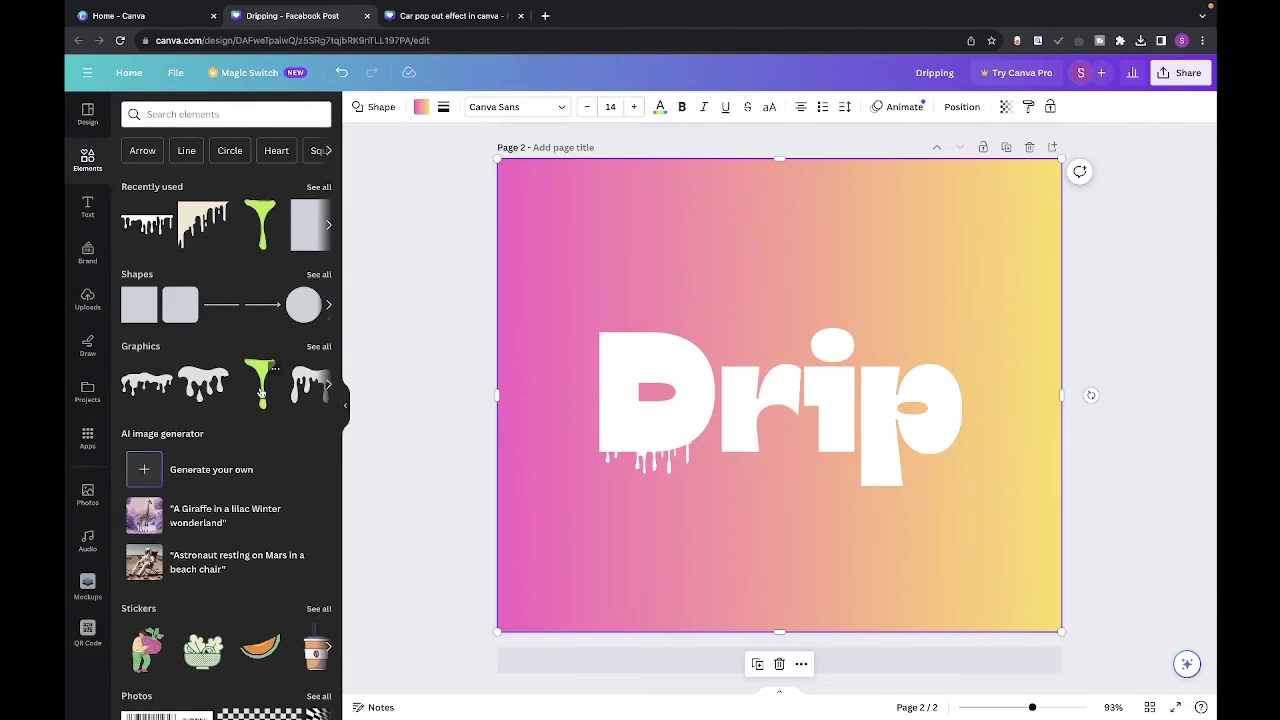
{"action": "scroll", "coordinate": [250, 390], "scroll_direction": "right", "scroll_amount": 2}
{"action": "scroll", "coordinate": [225, 390], "scroll_direction": "right", "scroll_amount": 1}
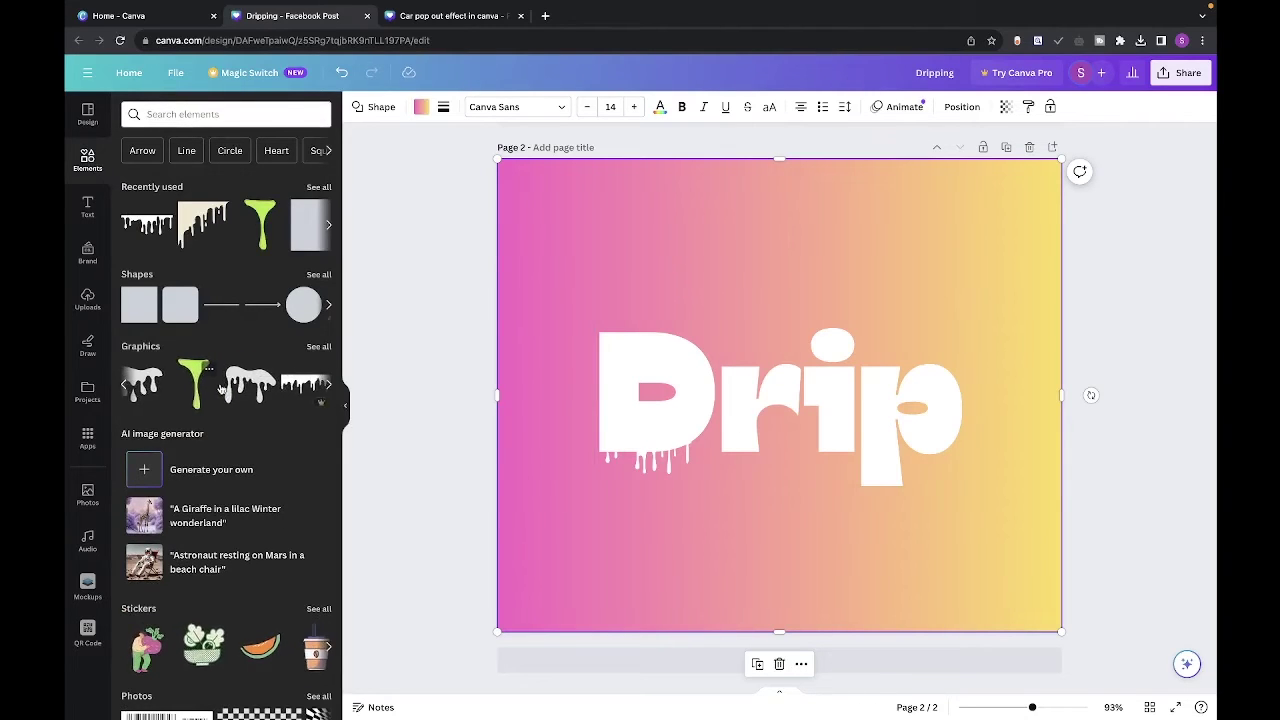
{"action": "scroll", "coordinate": [232, 390], "scroll_direction": "right", "scroll_amount": 2}
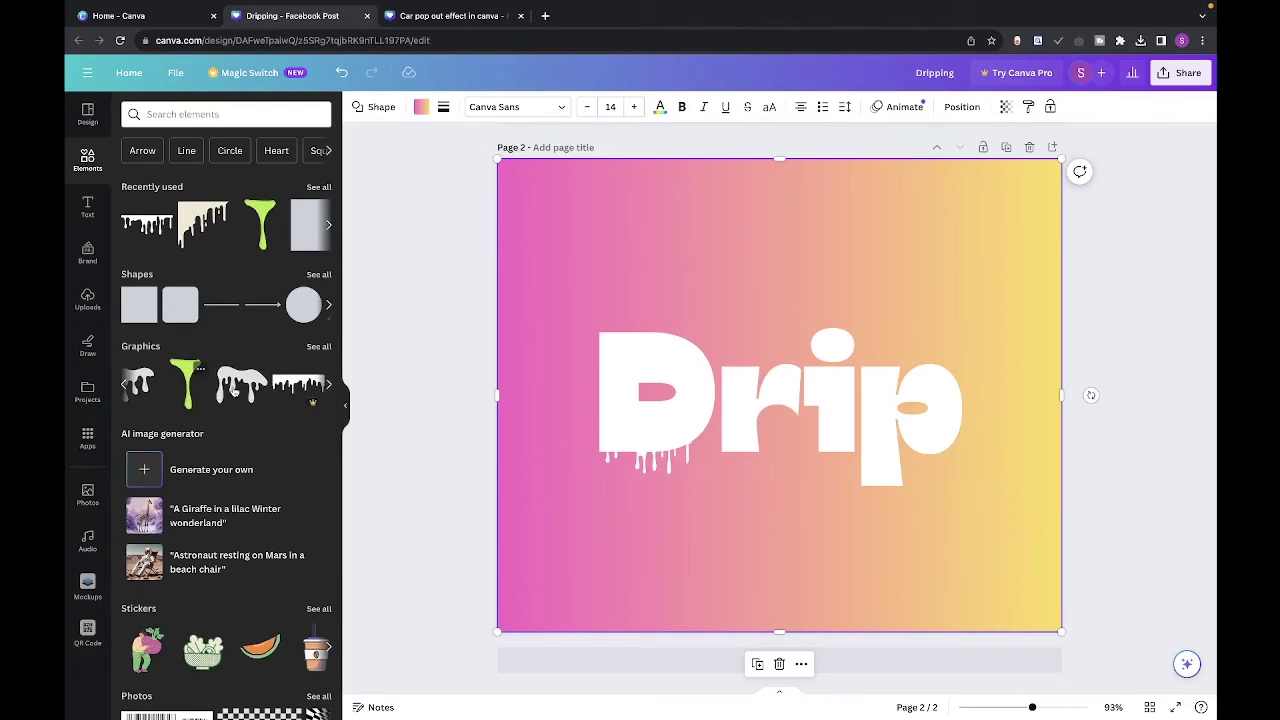
{"action": "scroll", "coordinate": [220, 385], "scroll_direction": "left", "scroll_amount": 2}
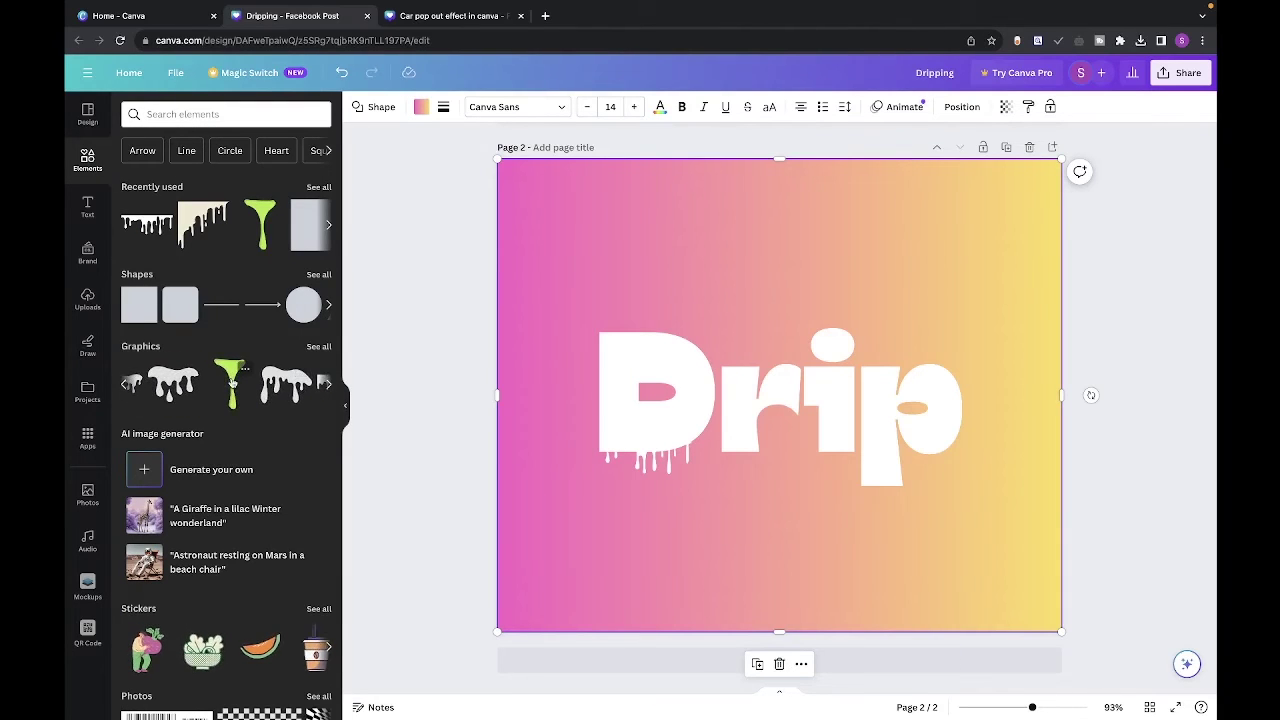
{"action": "left_click", "coordinate": [230, 383]}
{"action": "left_click_drag", "start_coordinate": [782, 392], "coordinate": [762, 502]}
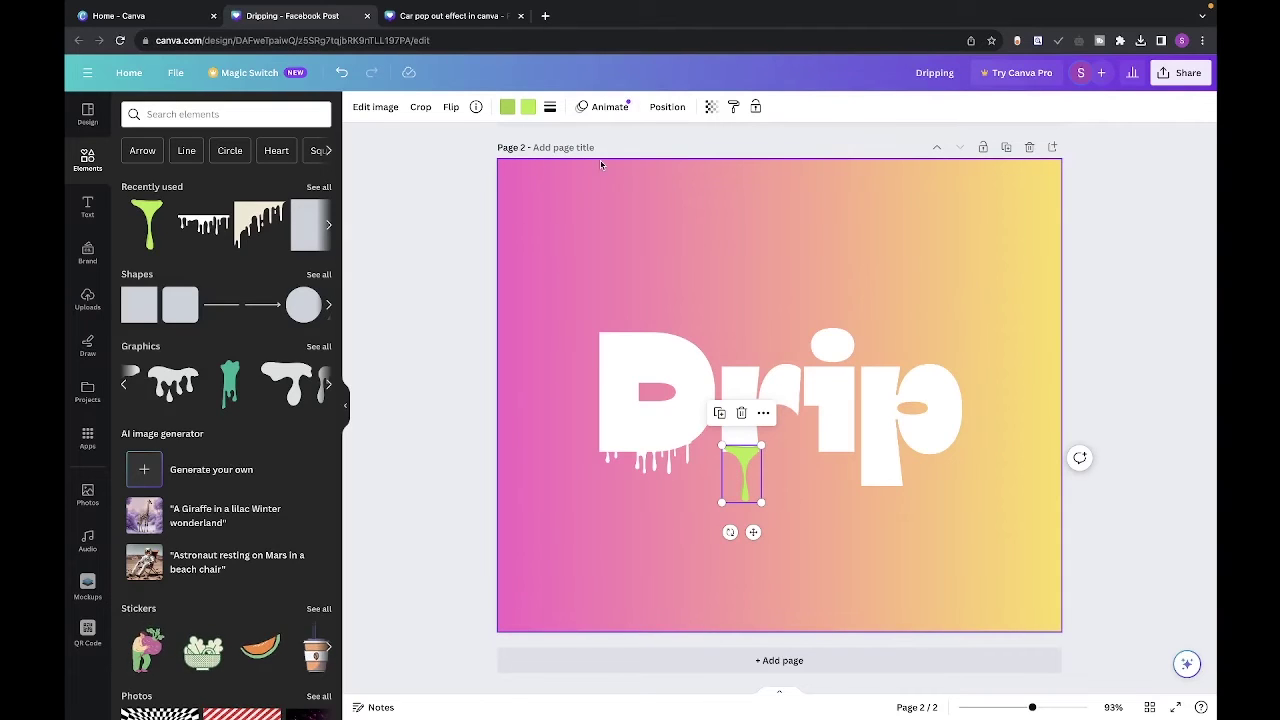
- Colour both parts of the drip under the letter r white (#ffffff) and shrink it slightly to match the stem
{"action": "left_click", "coordinate": [529, 110]}
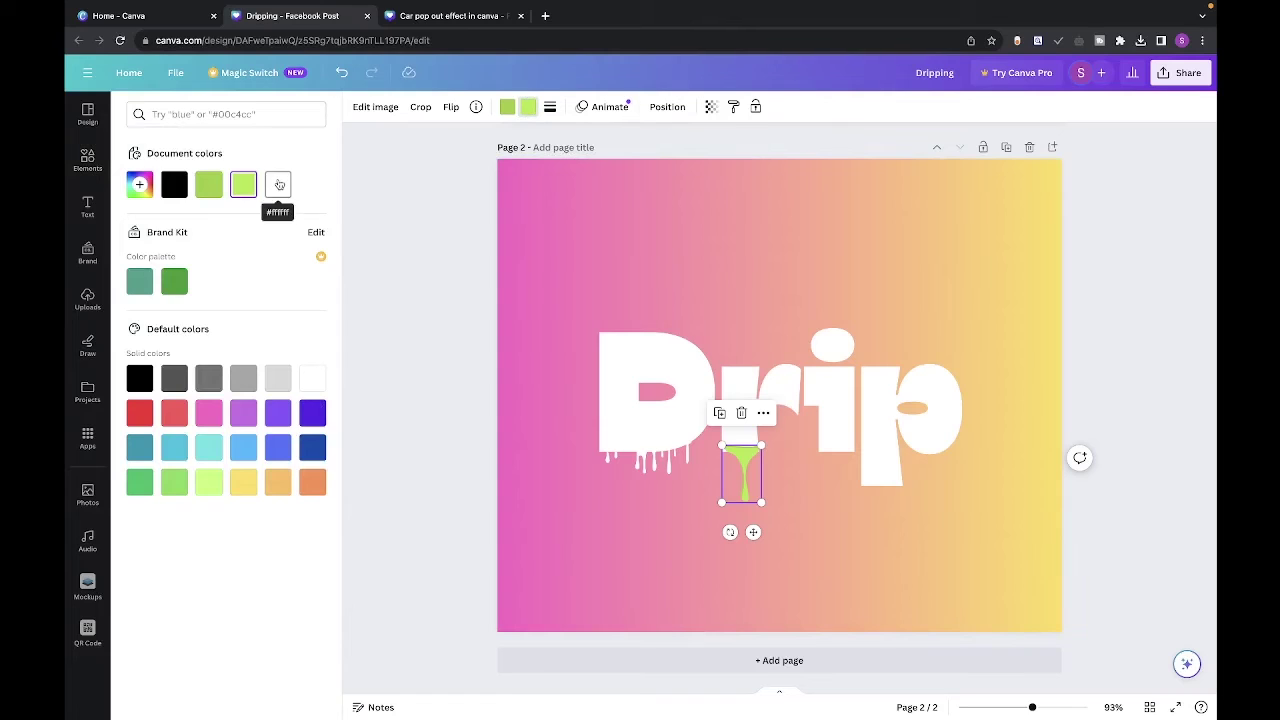
{"action": "left_click", "coordinate": [278, 184]}
{"action": "key", "text": "ctrl+z"}
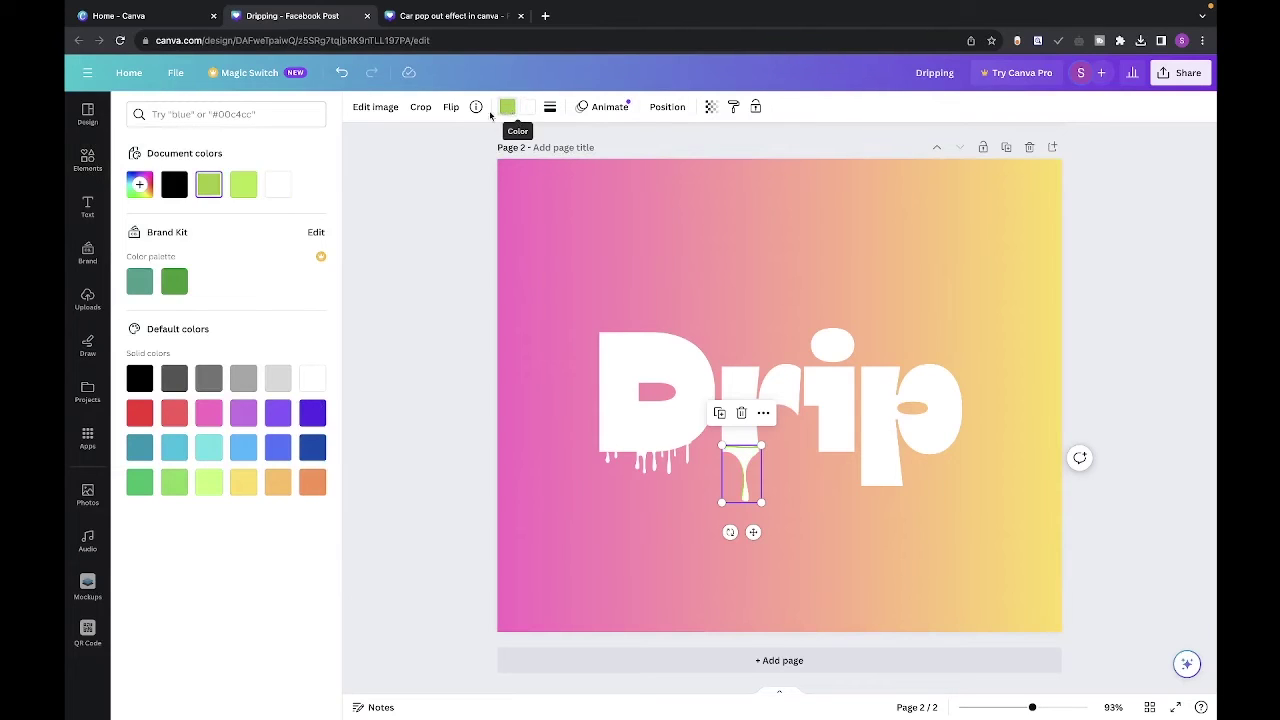
{"action": "left_click", "coordinate": [280, 185]}
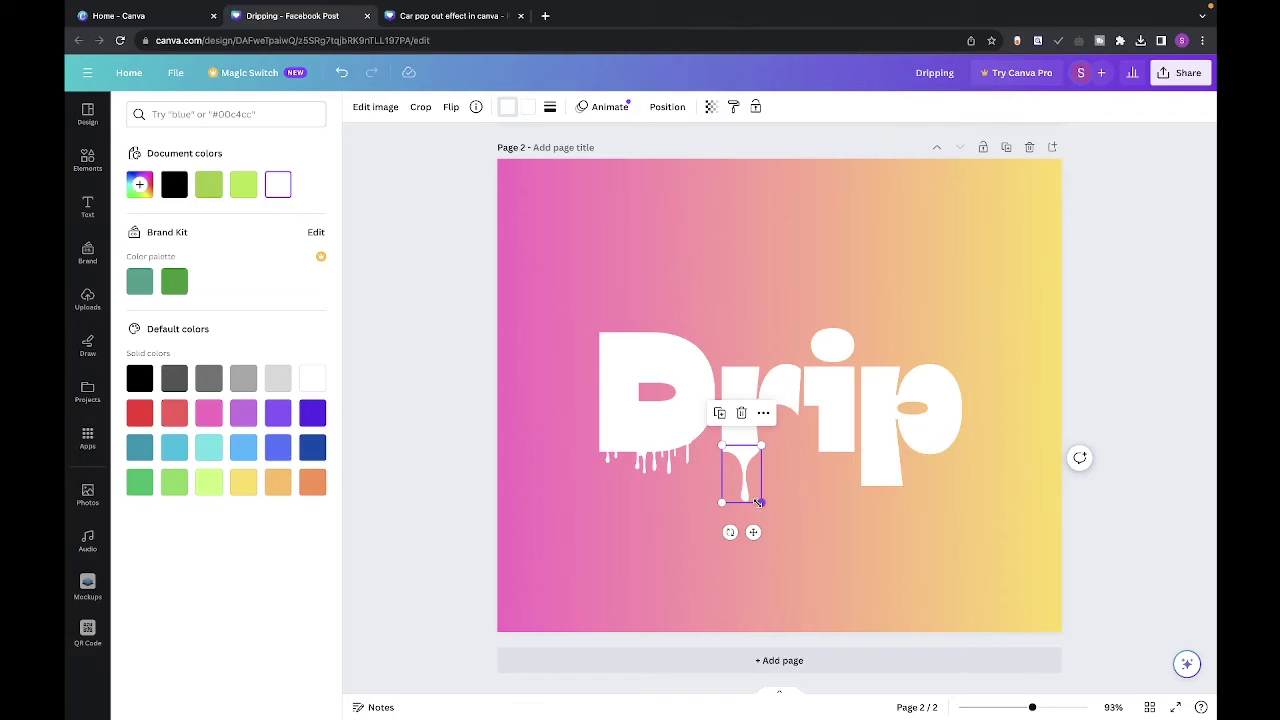
{"action": "left_click_drag", "start_coordinate": [759, 502], "coordinate": [753, 500]}
{"action": "left_click", "coordinate": [800, 527]}
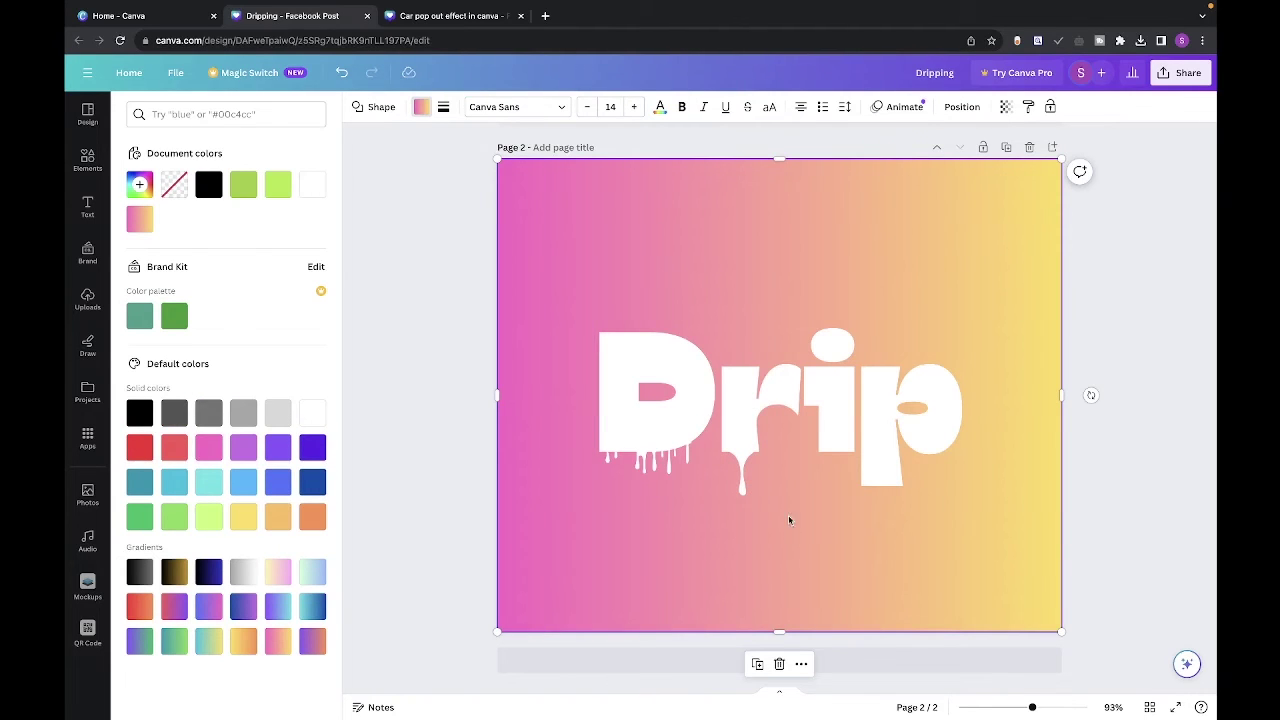
- Duplicate the drip row from the letter D and fit the smaller copy along the bottom of the letter p's stem
{"action": "left_click", "coordinate": [662, 468]}
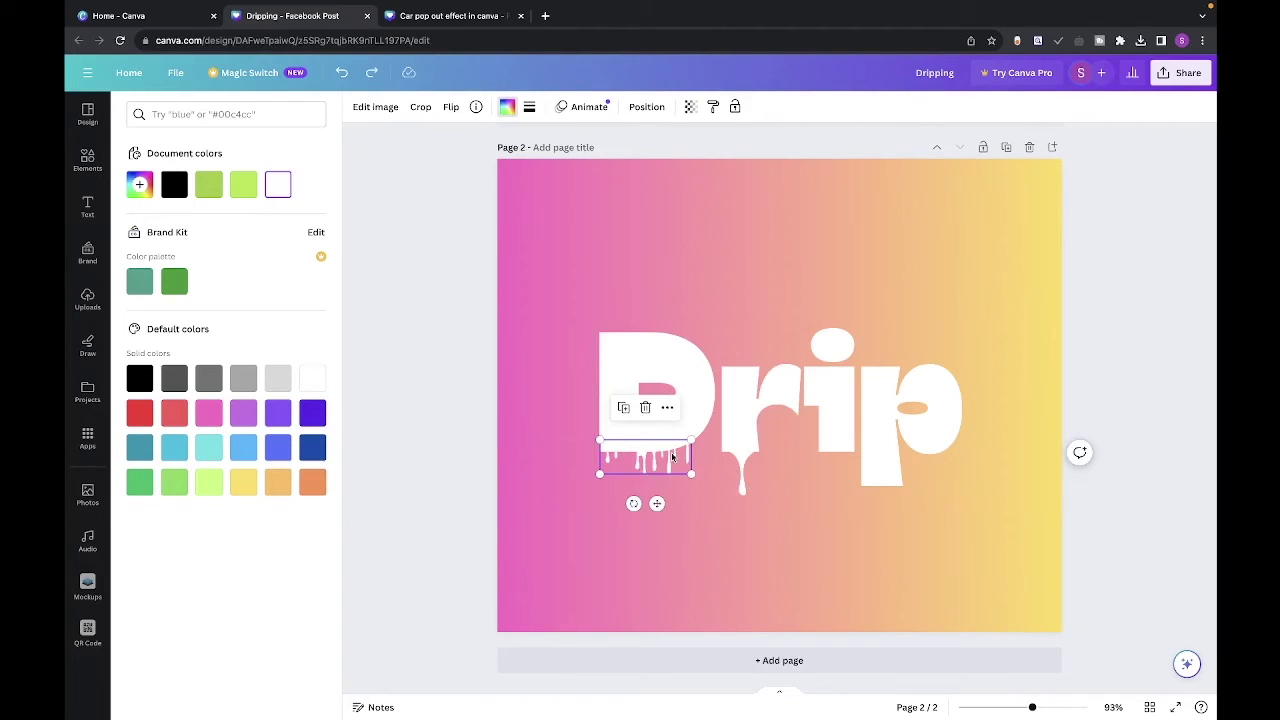
{"action": "key", "text": "super+shift+z"}
{"action": "left_click_drag", "start_coordinate": [673, 458], "coordinate": [856, 494]}
{"action": "left_click_drag", "start_coordinate": [881, 494], "coordinate": [893, 530]}
{"action": "left_click", "coordinate": [928, 546]}
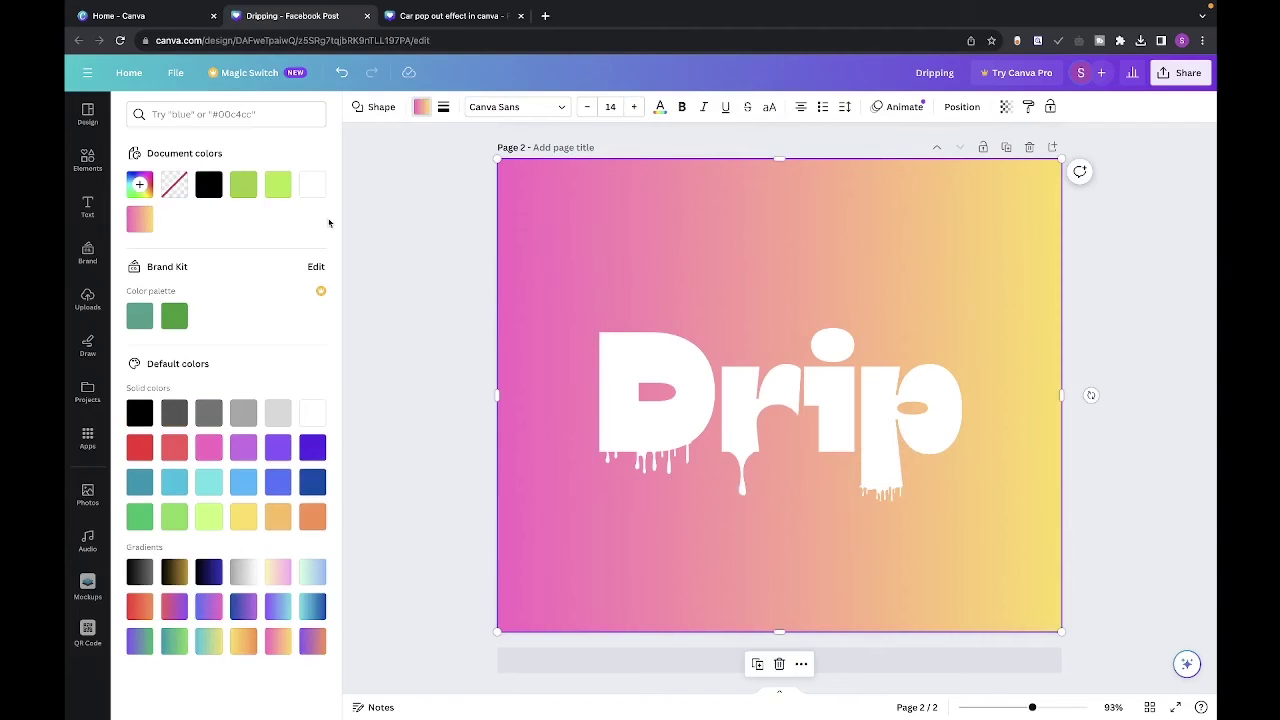
- Insert the recently used cream graphic with slanted drips and fit it under the stem of the letter i
{"action": "left_click", "coordinate": [80, 168]}
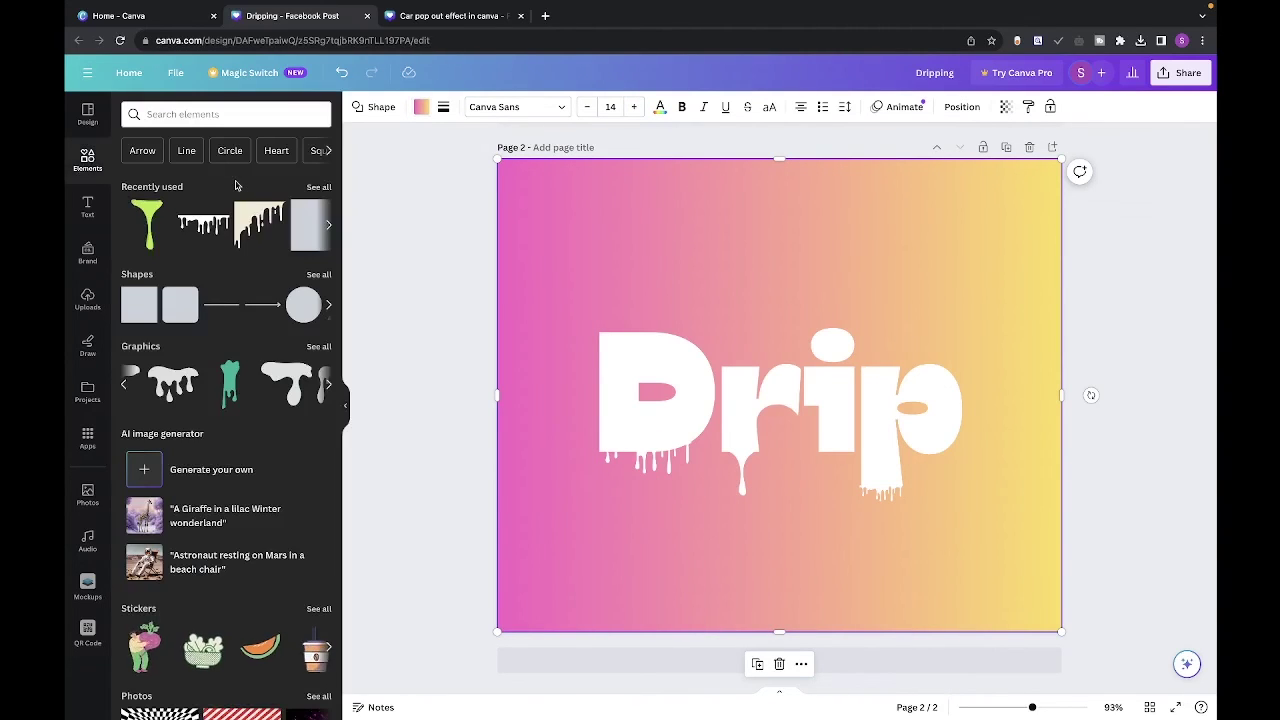
{"action": "scroll", "coordinate": [264, 226], "scroll_direction": "right", "scroll_amount": 1}
{"action": "scroll", "coordinate": [264, 226], "scroll_direction": "left", "scroll_amount": 2}
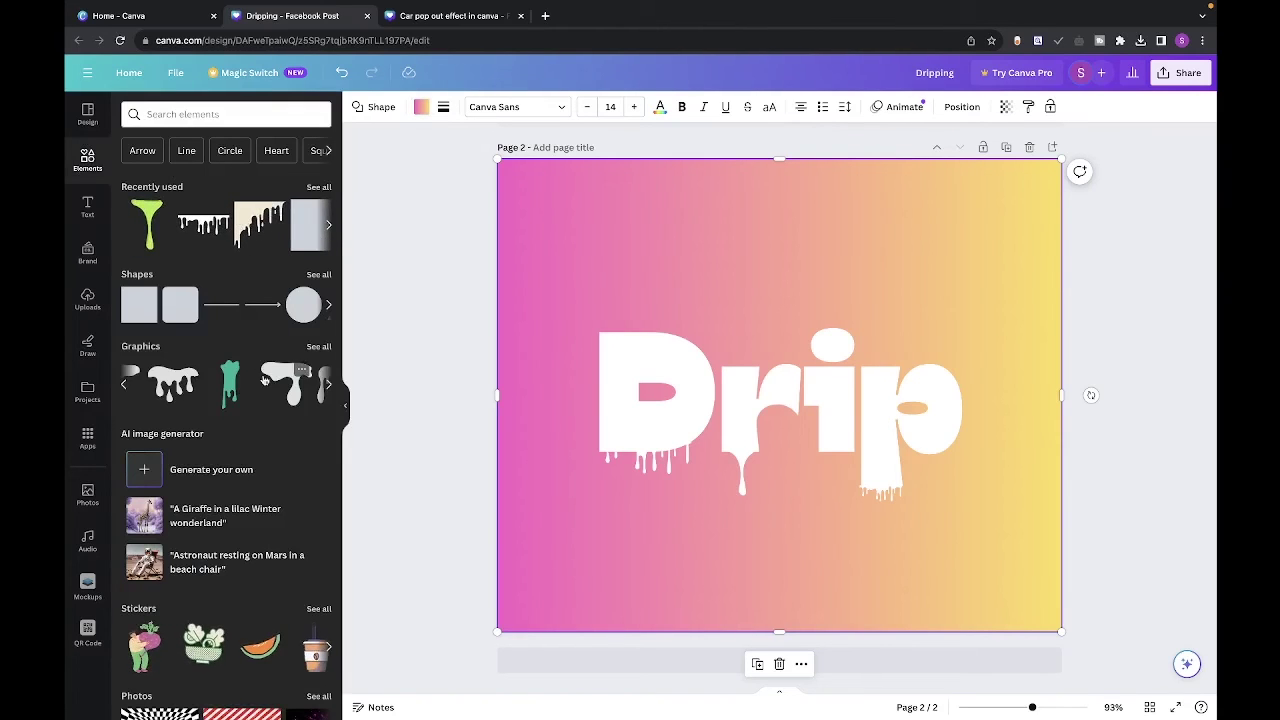
{"action": "scroll", "coordinate": [264, 376], "scroll_direction": "right", "scroll_amount": 5}
{"action": "scroll", "coordinate": [264, 376], "scroll_direction": "right", "scroll_amount": 5}
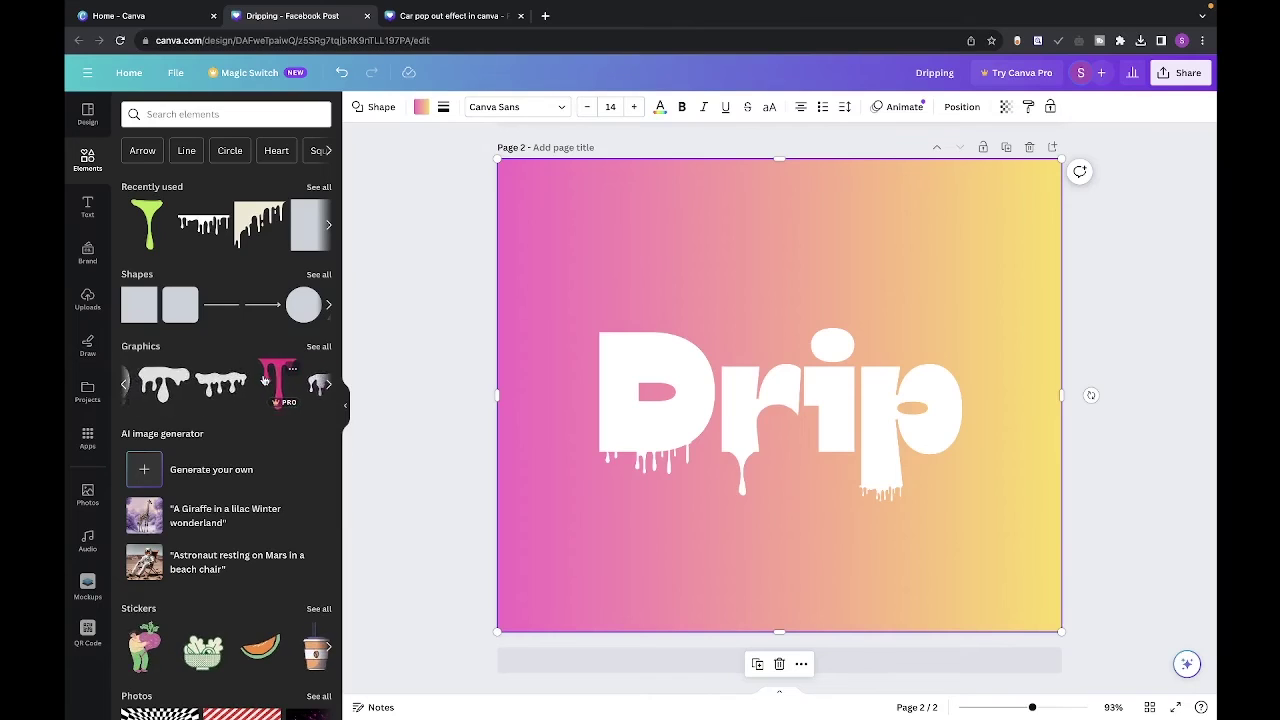
{"action": "scroll", "coordinate": [264, 378], "scroll_direction": "right", "scroll_amount": 5}
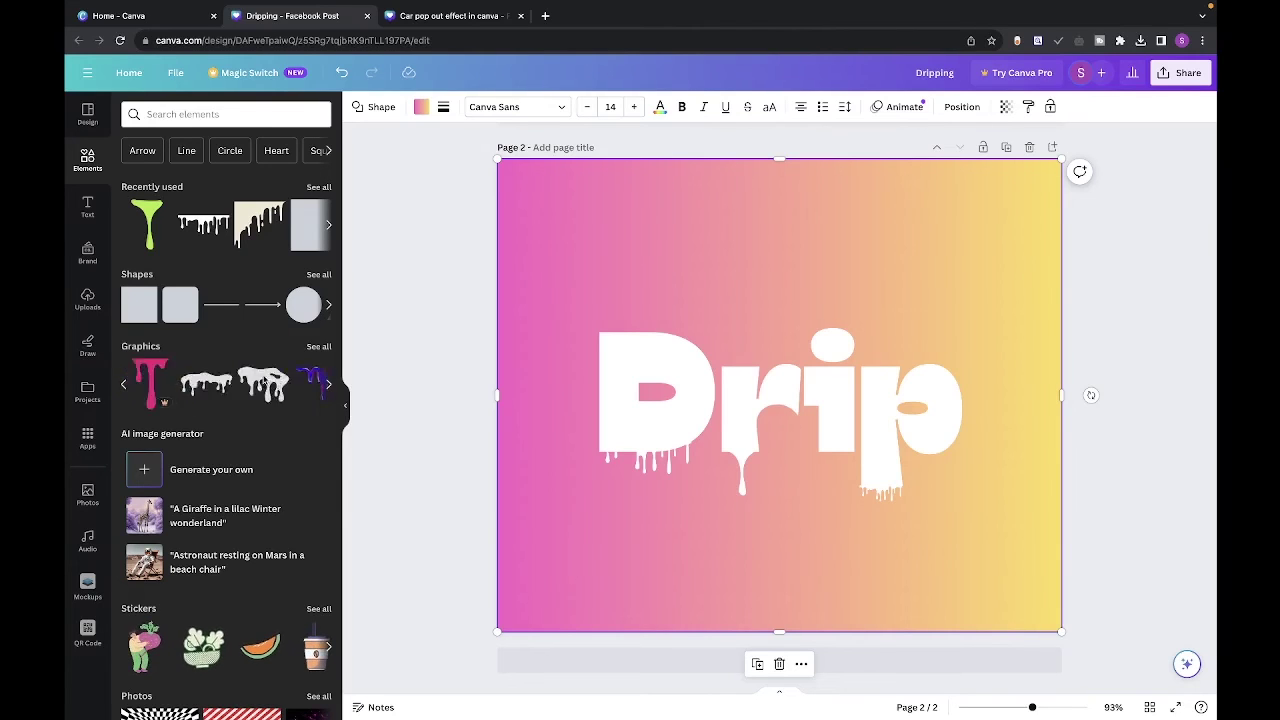
{"action": "scroll", "coordinate": [264, 378], "scroll_direction": "right", "scroll_amount": 3}
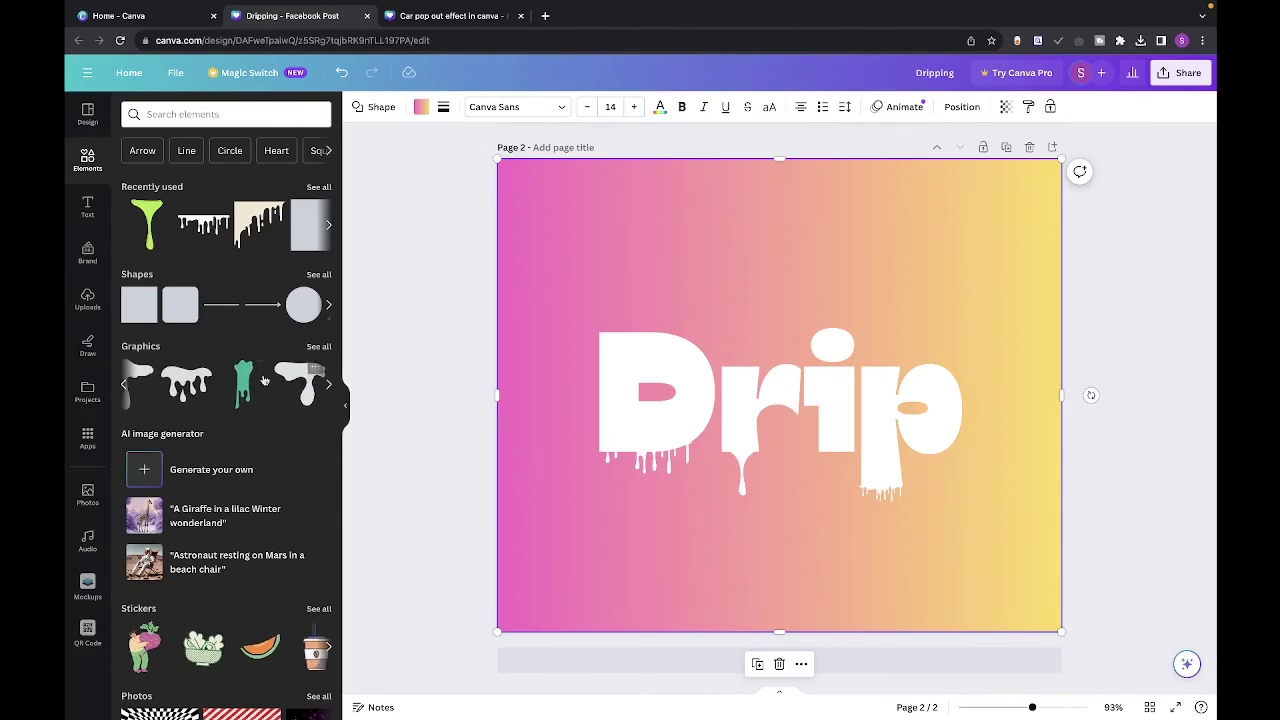
{"action": "left_click", "coordinate": [247, 228]}
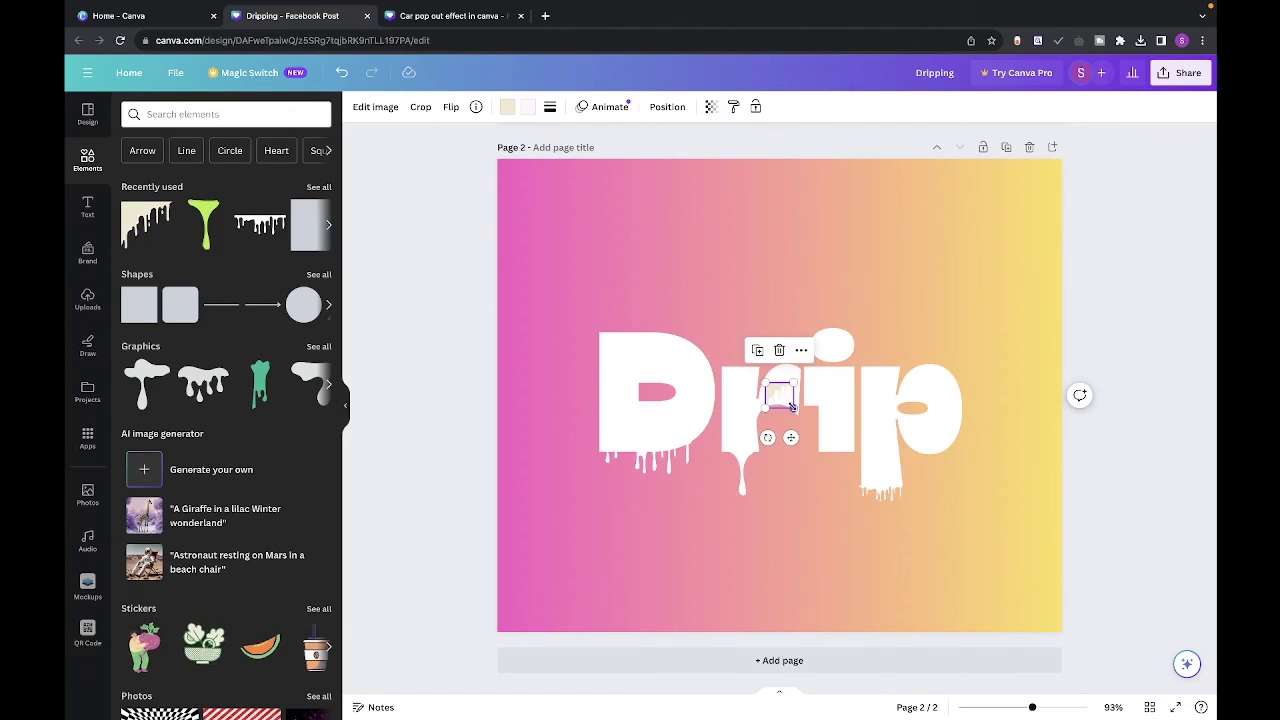
{"action": "left_click_drag", "start_coordinate": [791, 407], "coordinate": [847, 505]}
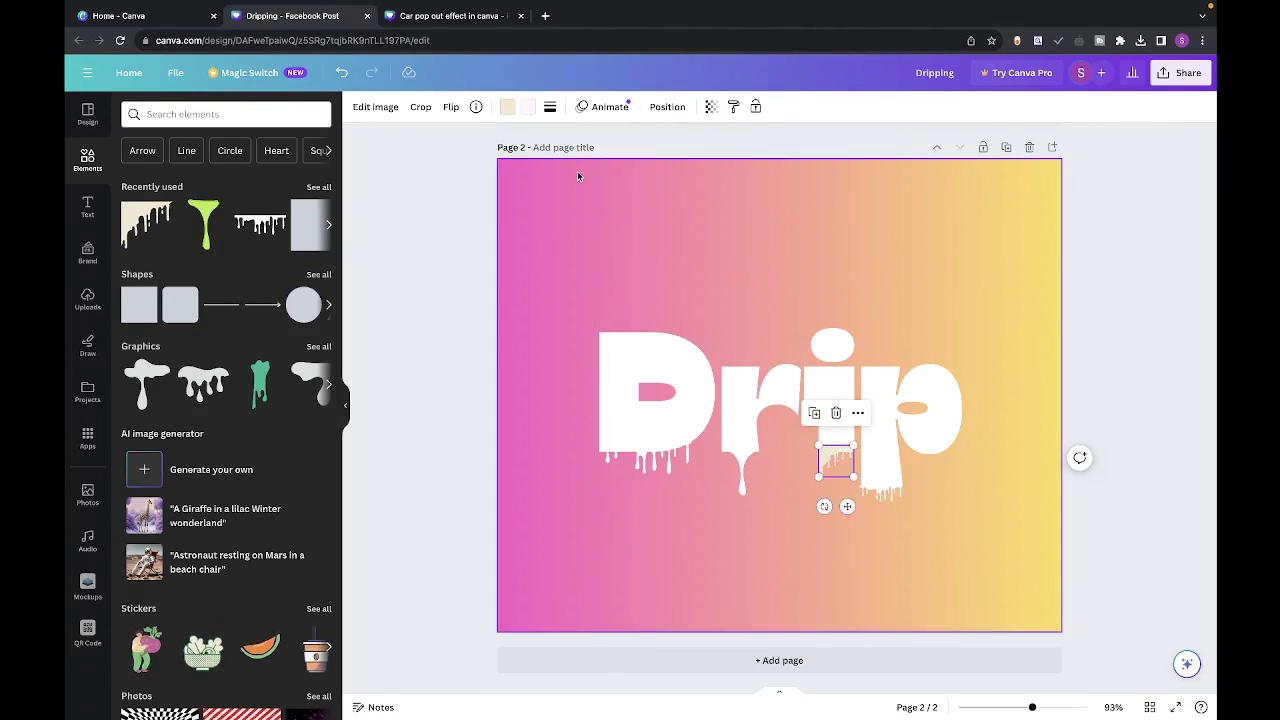
- Colour both parts of the slanted drip graphic under the letter i white
{"action": "left_click", "coordinate": [527, 106]}
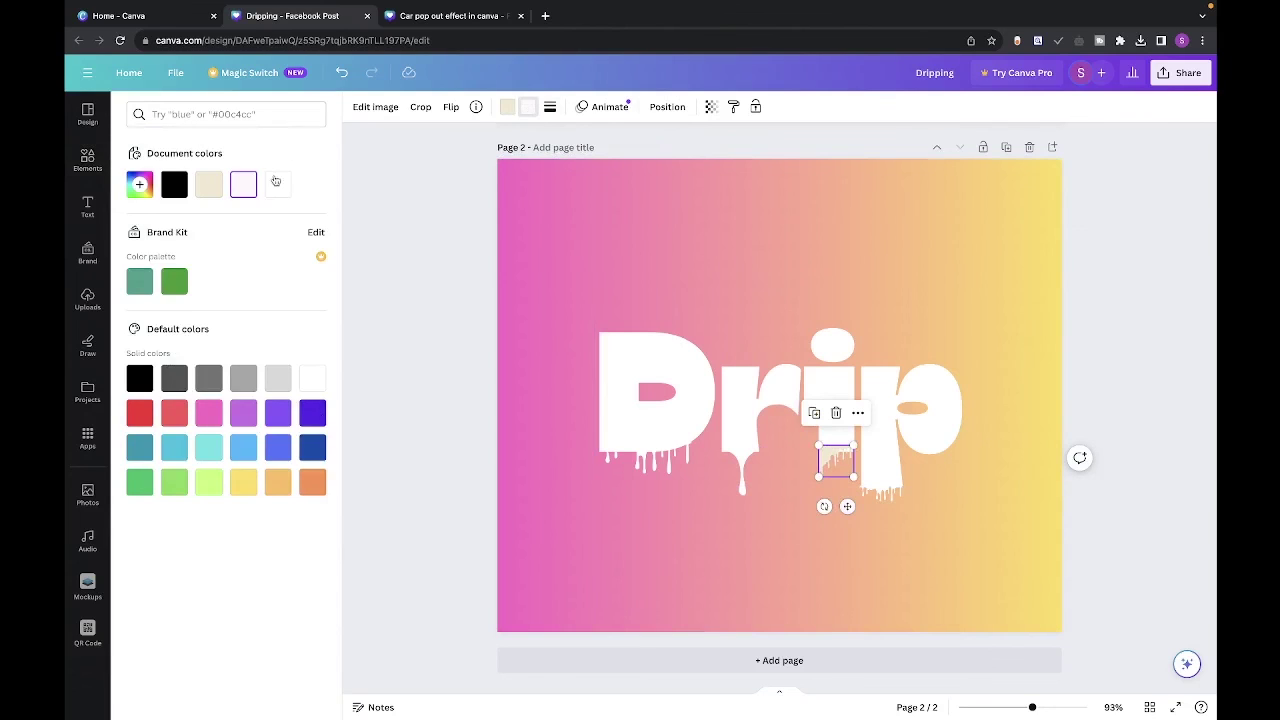
{"action": "left_click", "coordinate": [505, 108]}
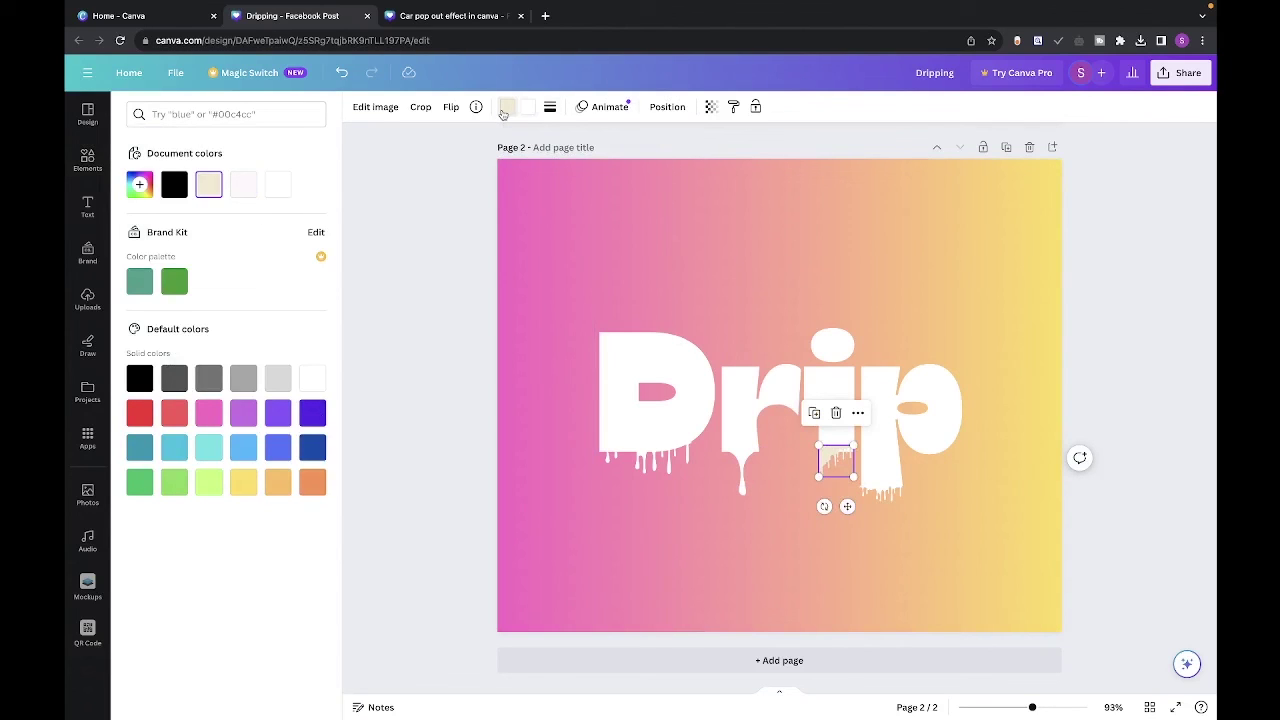
{"action": "left_click", "coordinate": [278, 184]}
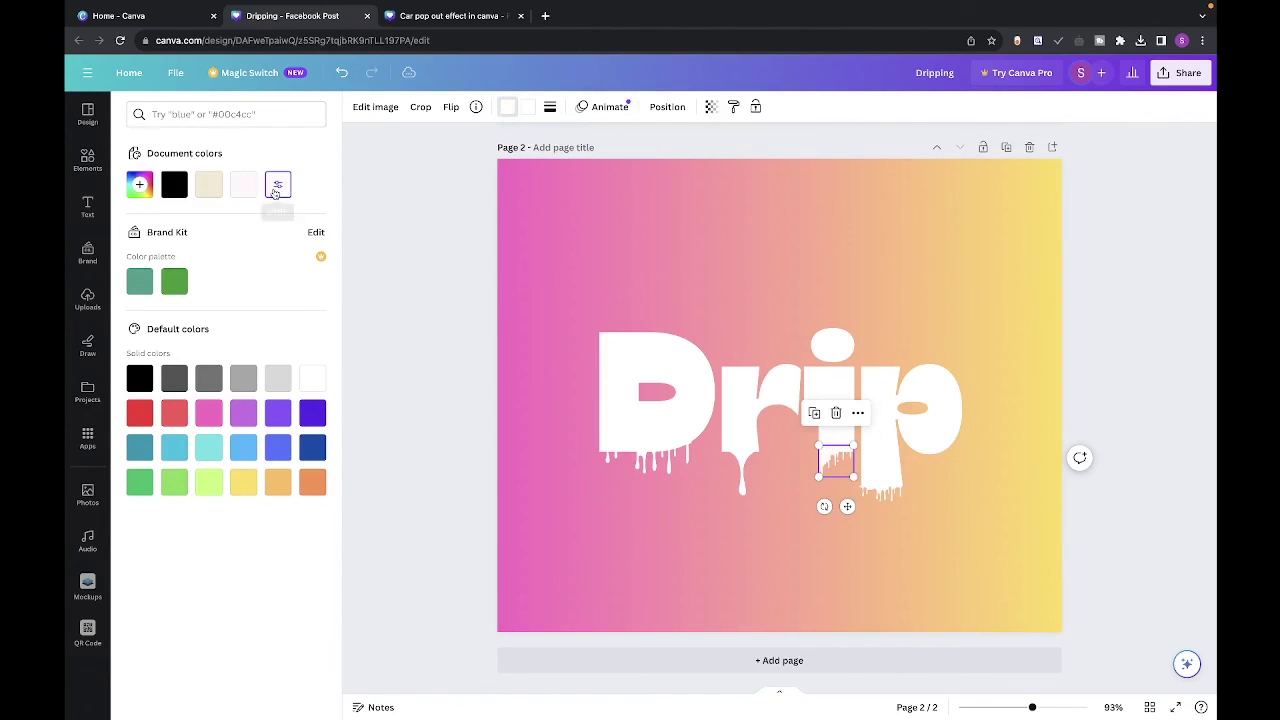
{"action": "left_click", "coordinate": [876, 555]}
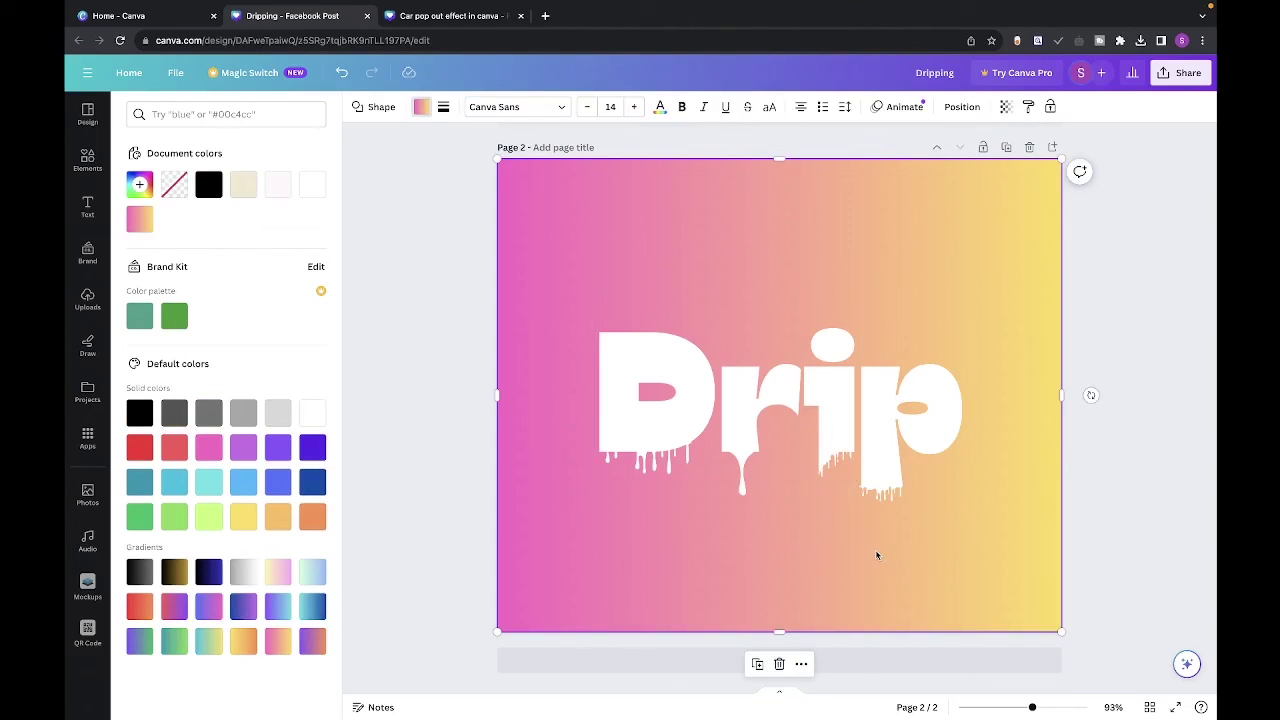